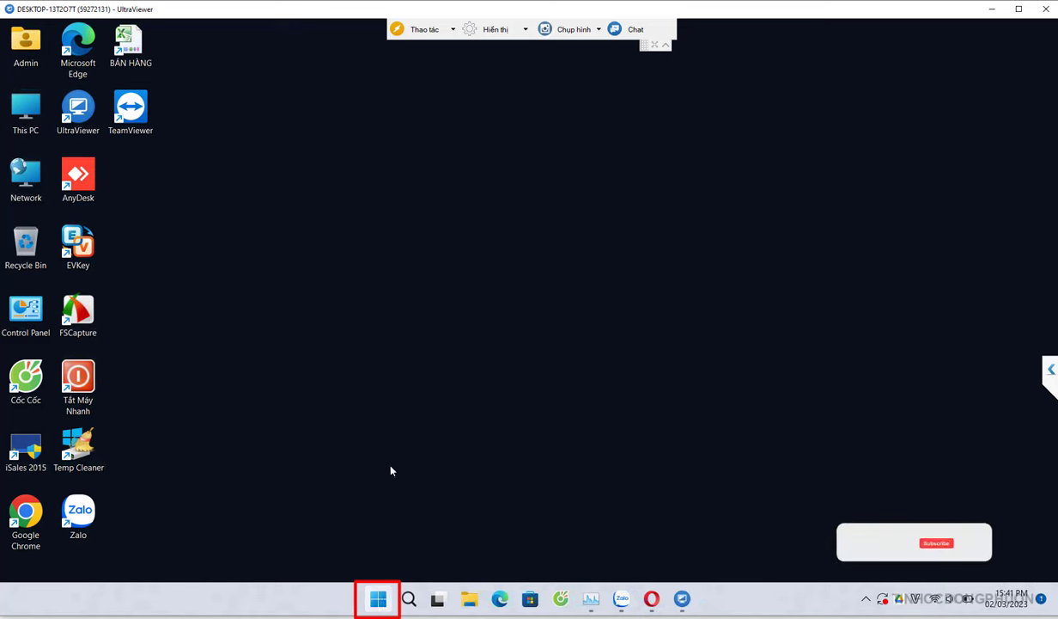
Launch Microsoft Excel 2010 from a Start search for 'ex'.
{"action": "key", "text": "super"}
{"action": "type", "text": "e"}
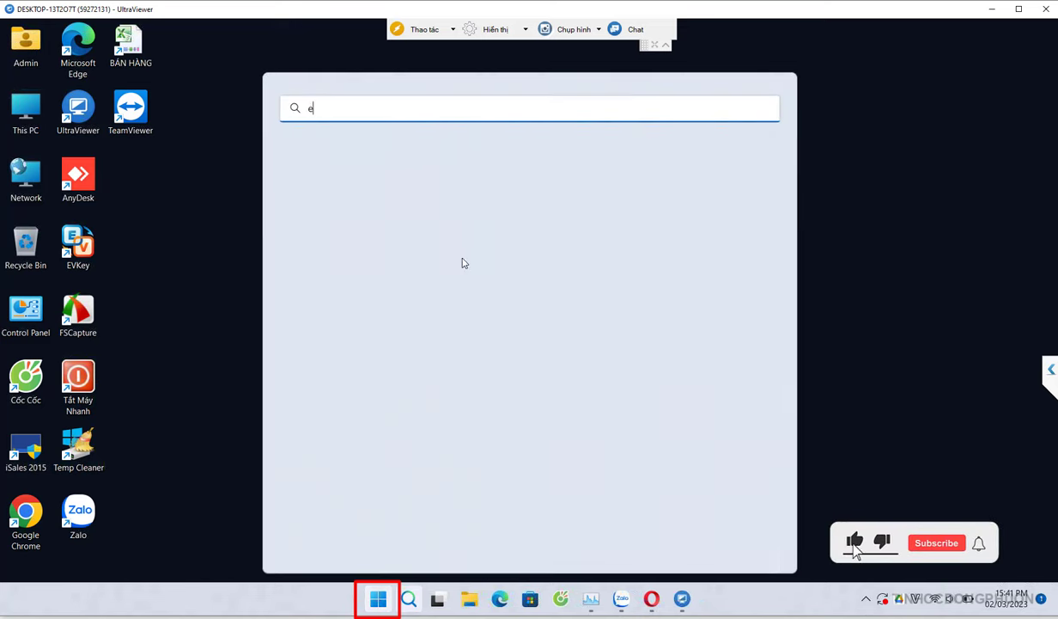
{"action": "type", "text": "x"}
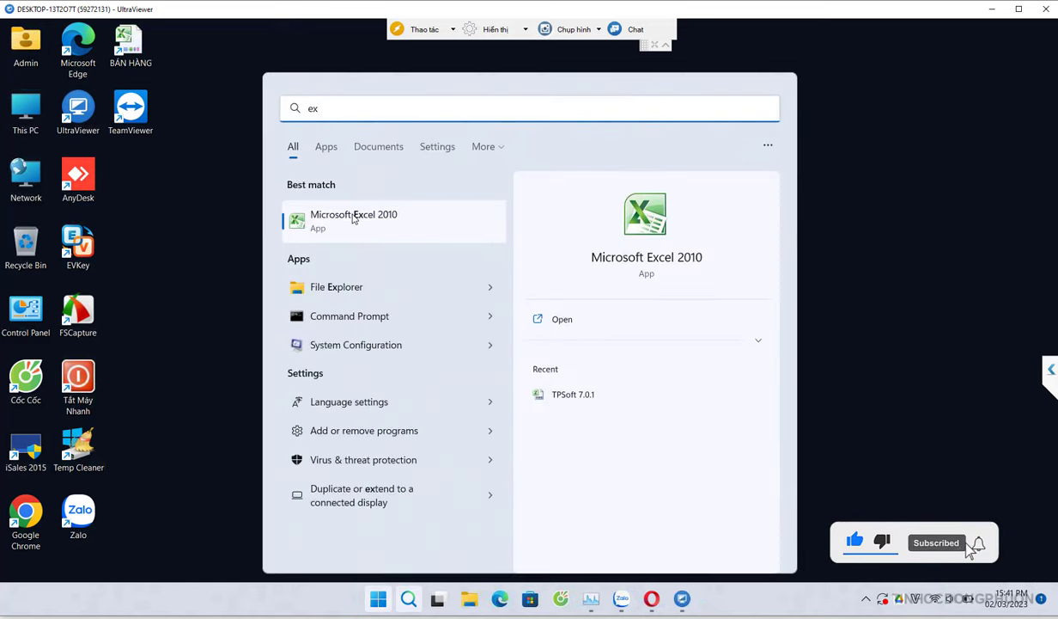
{"action": "left_click", "coordinate": [354, 218]}
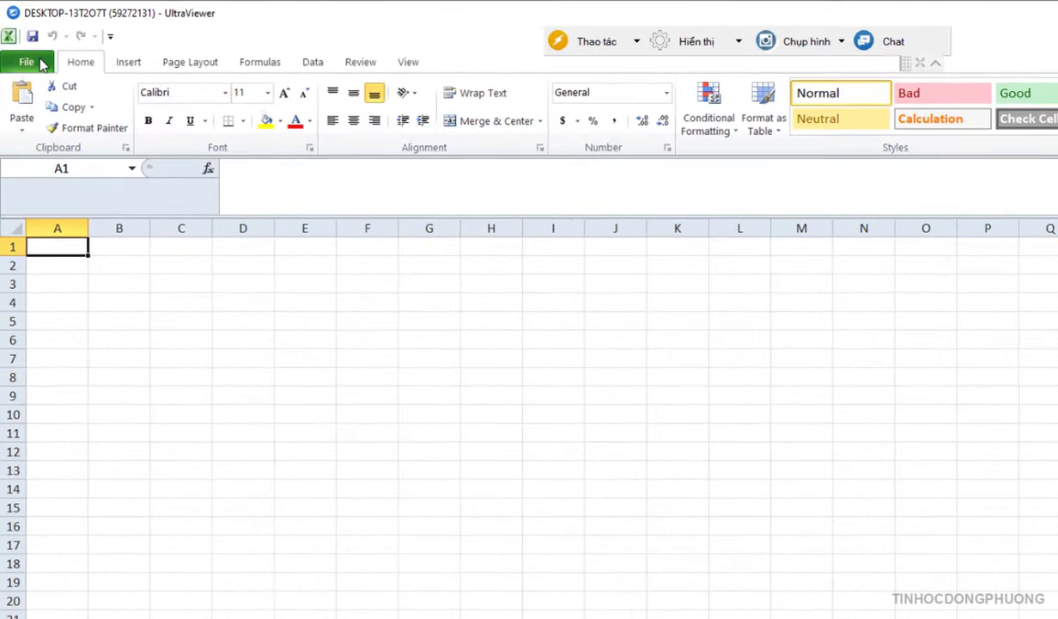
Check the Print page's printer list: Canon LBP2900 is selected, with 7 documents waiting.
{"action": "left_click", "coordinate": [40, 64]}
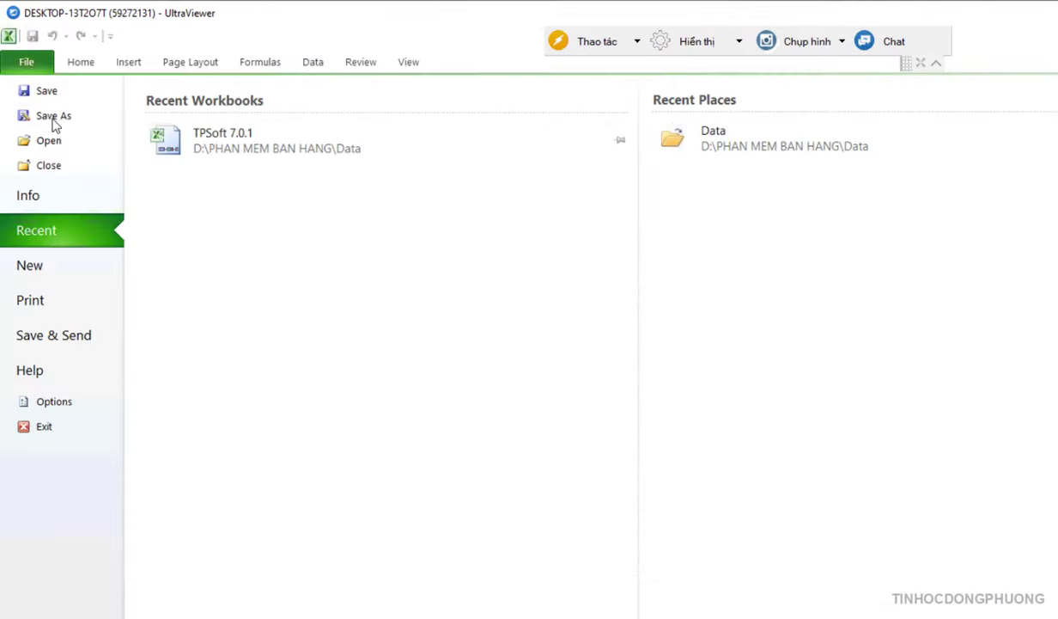
{"action": "left_click", "coordinate": [54, 302]}
{"action": "left_click", "coordinate": [241, 233]}
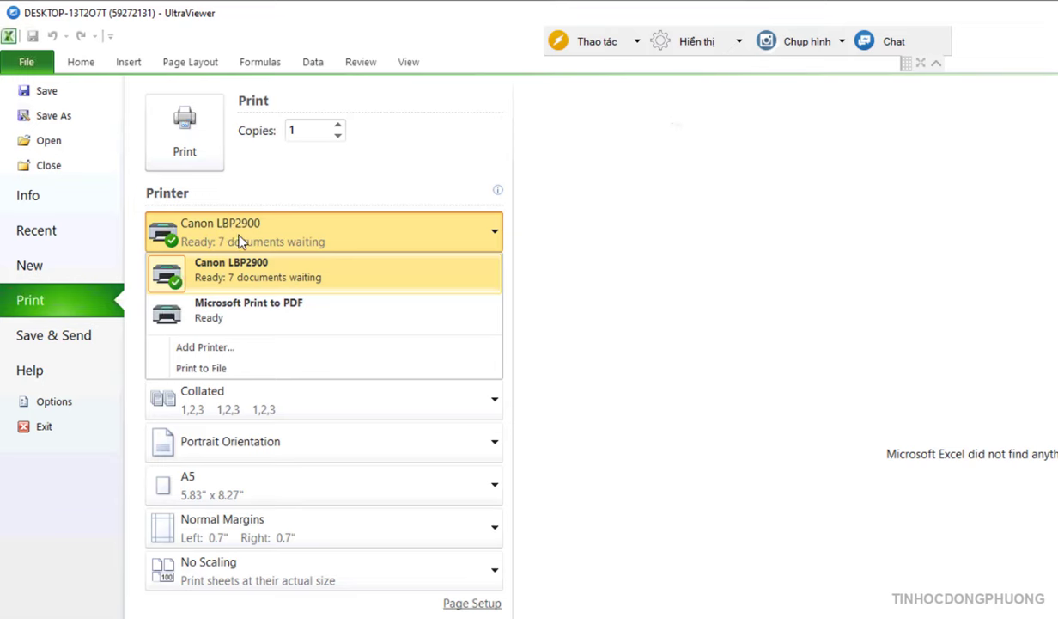
{"action": "left_click", "coordinate": [302, 243]}
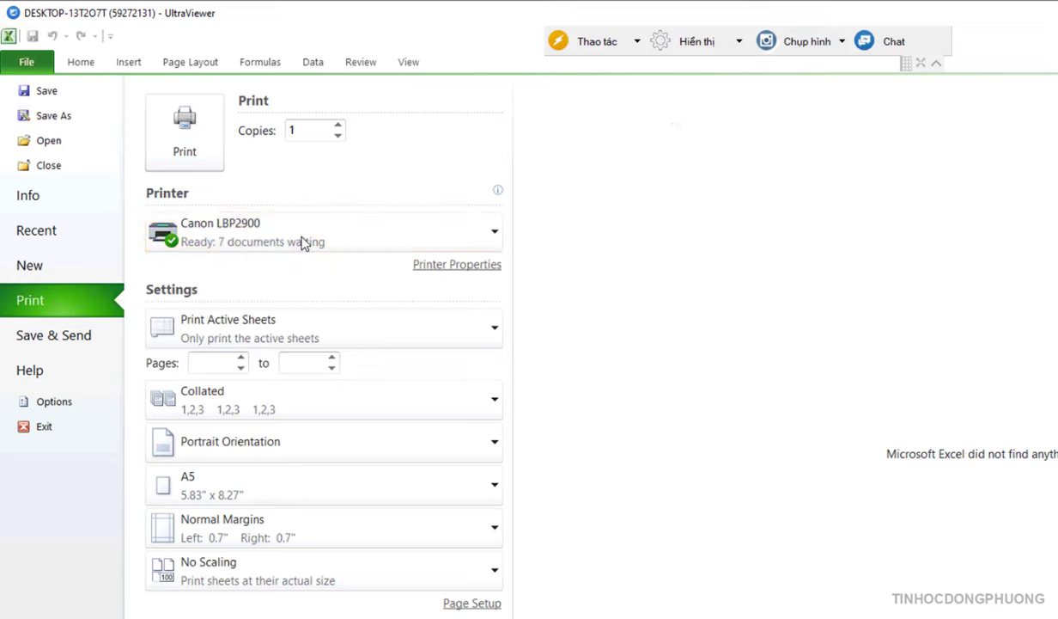
{"action": "left_click", "coordinate": [205, 238]}
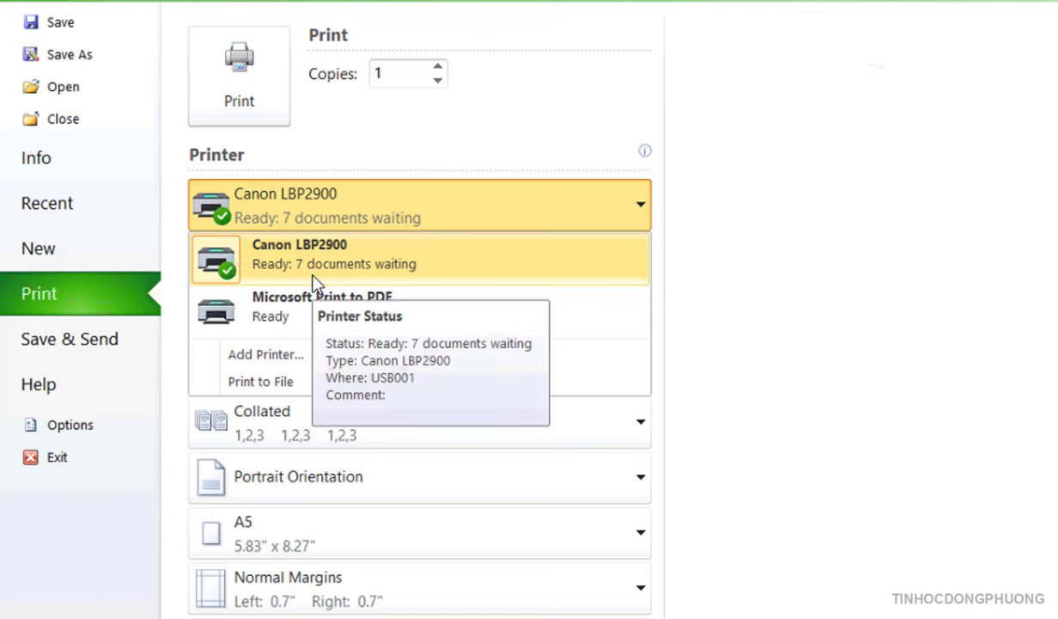
{"action": "left_click", "coordinate": [549, 215]}
{"action": "left_click", "coordinate": [543, 215]}
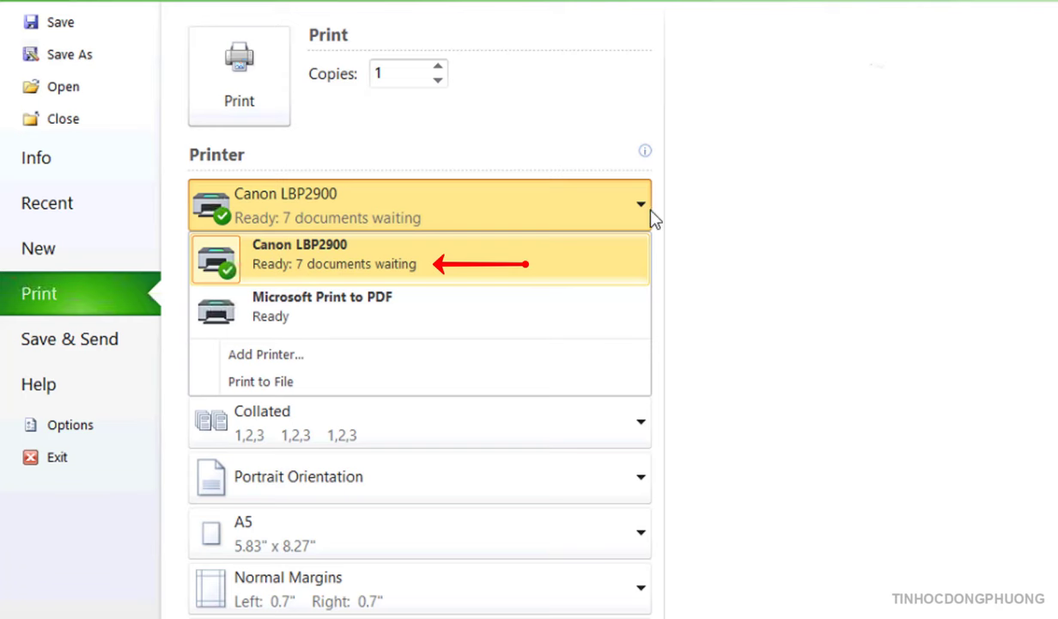
{"action": "left_click", "coordinate": [269, 182]}
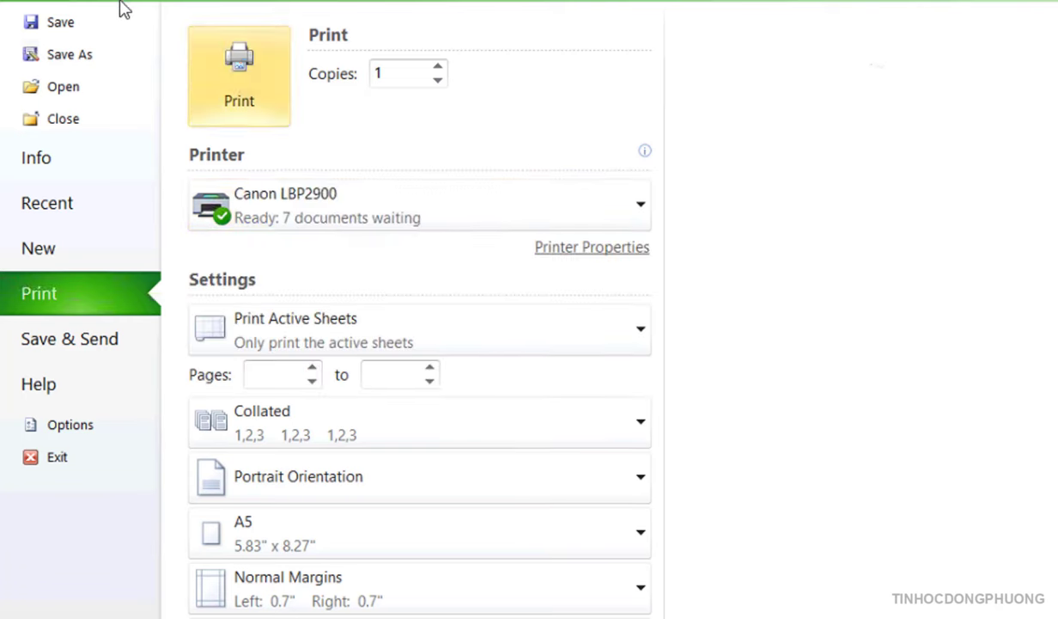
Enter 22 in cell A1 of the blank sheet.
{"action": "key", "text": "Escape"}
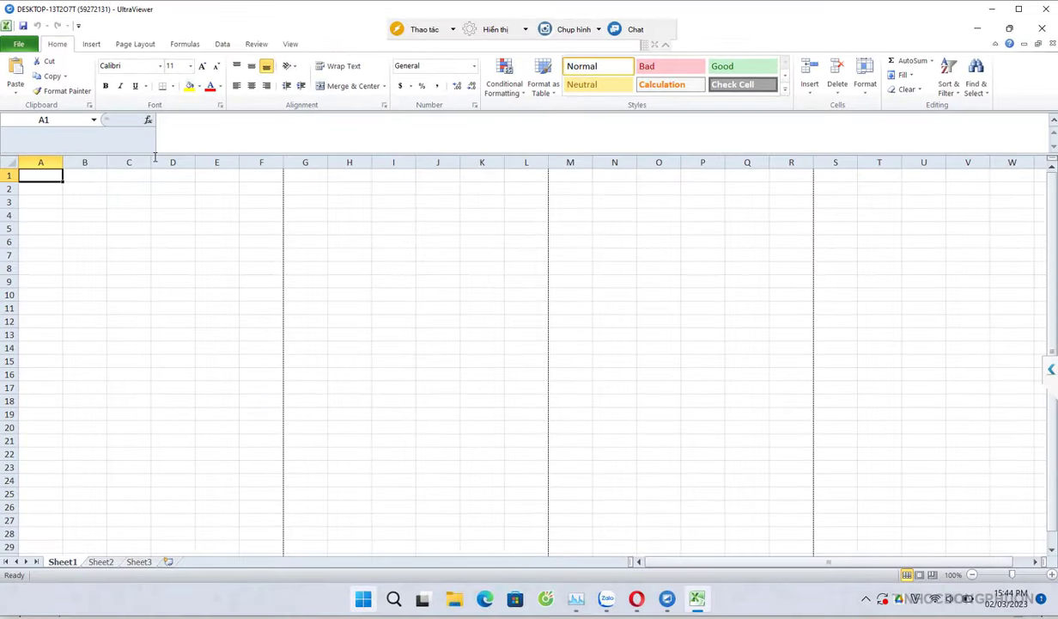
{"action": "type", "text": "22"}
{"action": "left_click", "coordinate": [125, 188]}
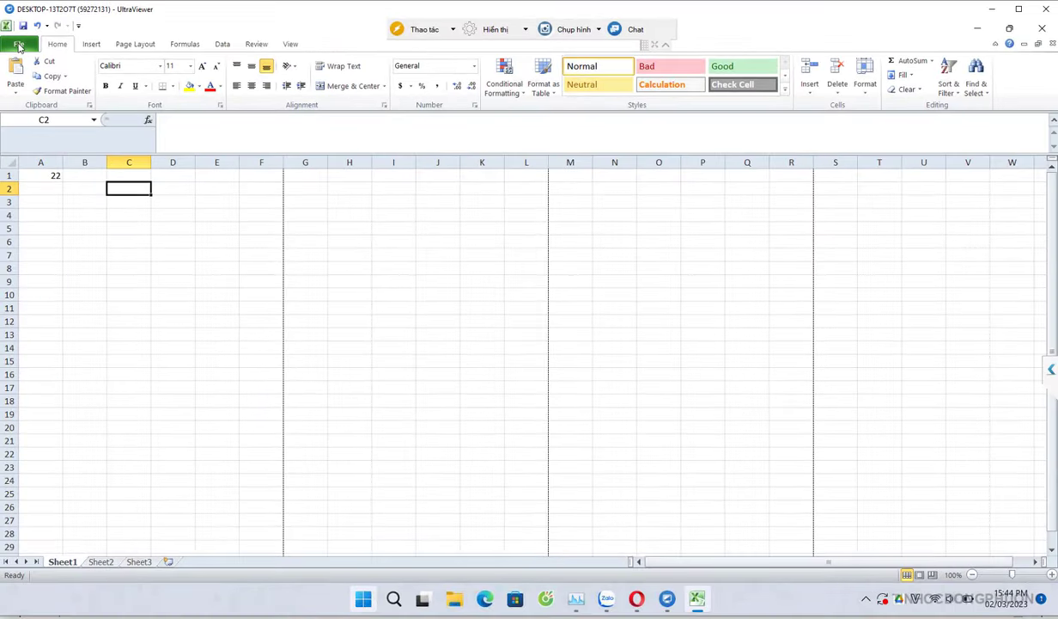
Print the sheet to the Canon LBP2900 and recheck its queue, now 8 documents waiting.
{"action": "left_click", "coordinate": [19, 45]}
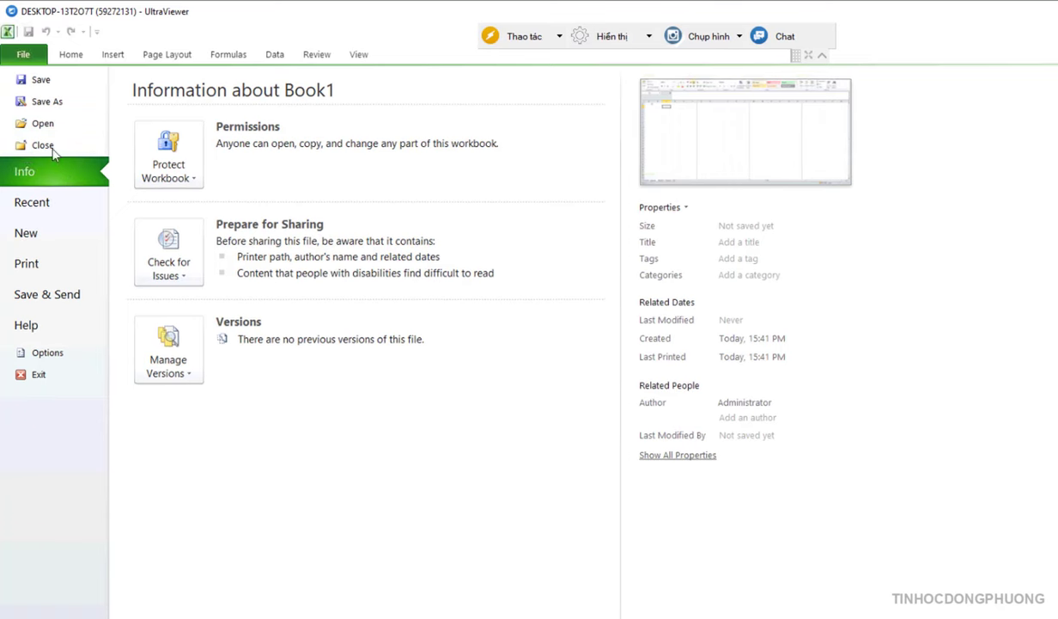
{"action": "left_click", "coordinate": [43, 262]}
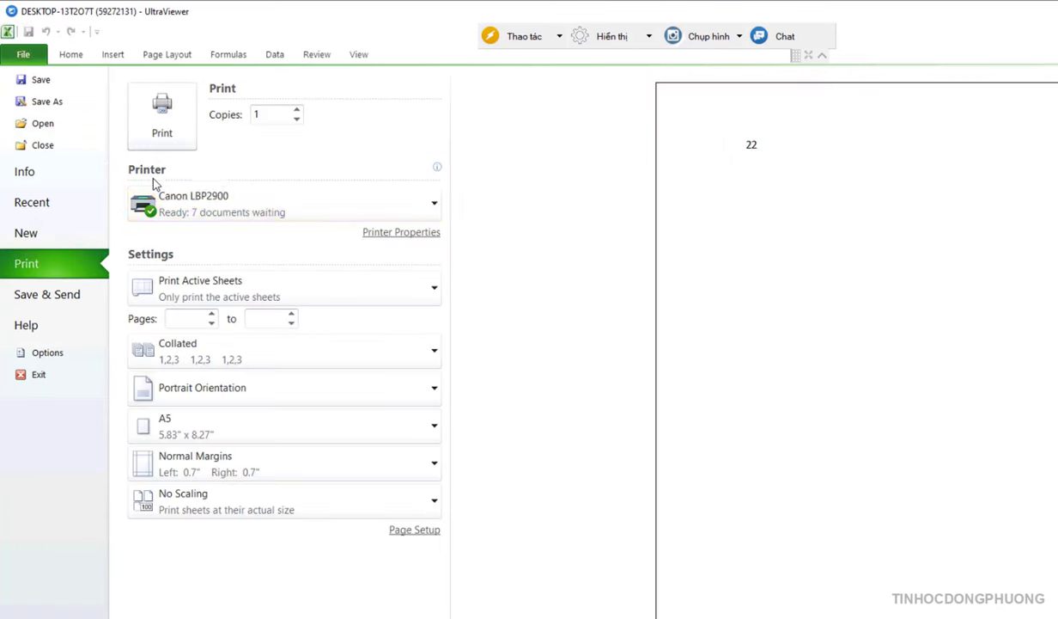
{"action": "left_click", "coordinate": [165, 124]}
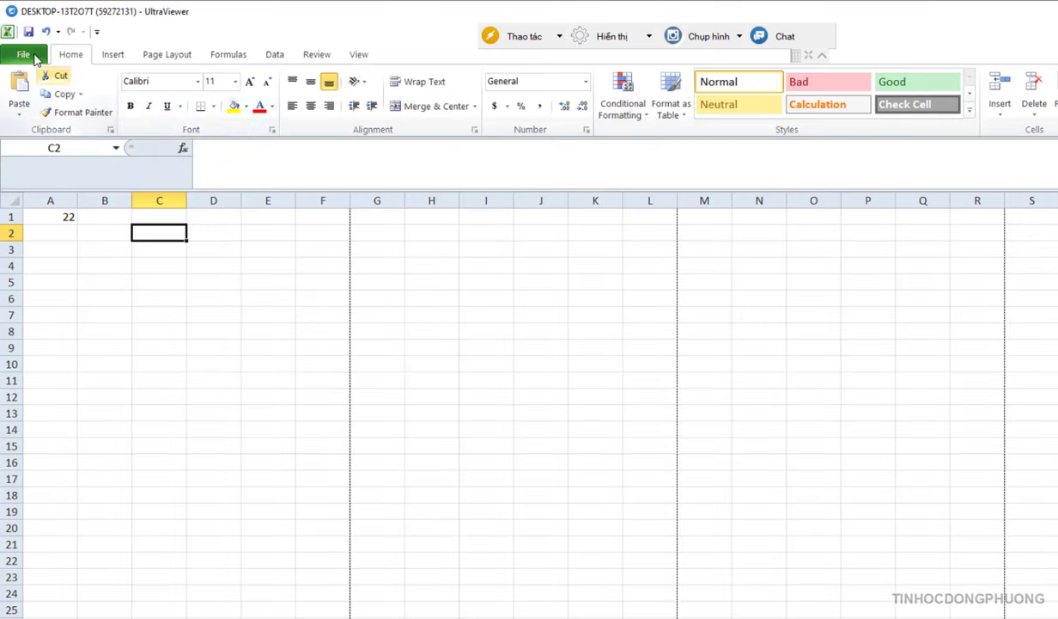
{"action": "left_click", "coordinate": [25, 56]}
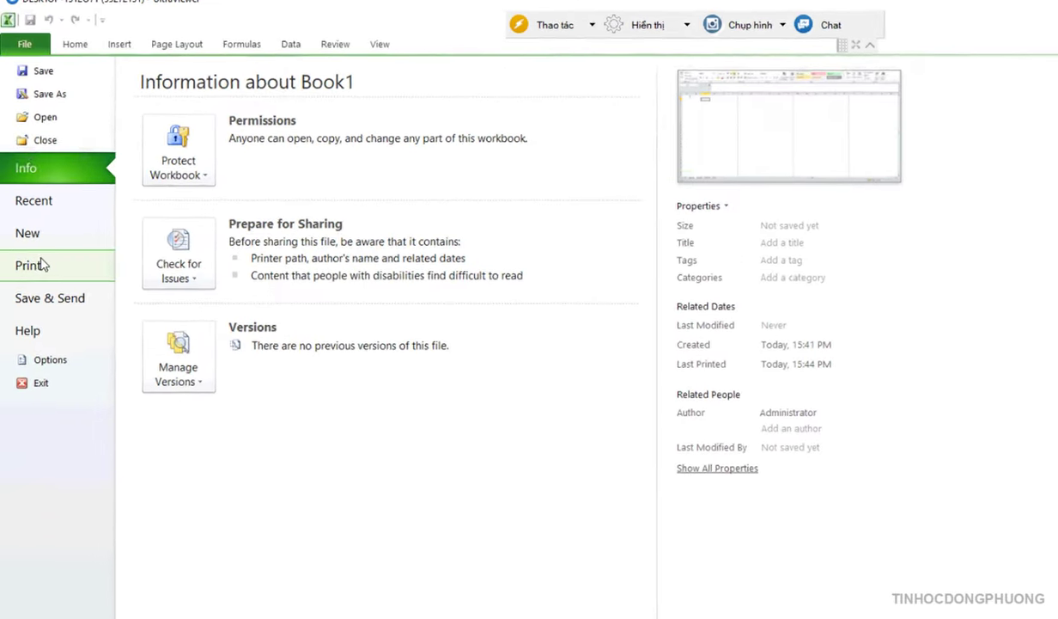
{"action": "left_click", "coordinate": [30, 264]}
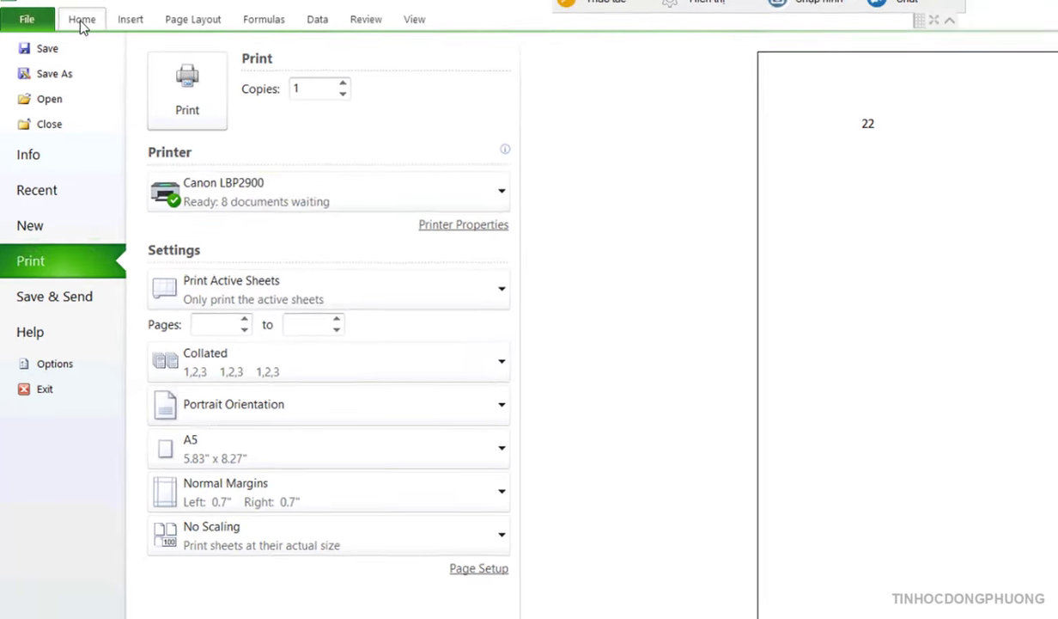
Open Control Panel by searching 'control' in the Start menu.
{"action": "key", "text": "Escape"}
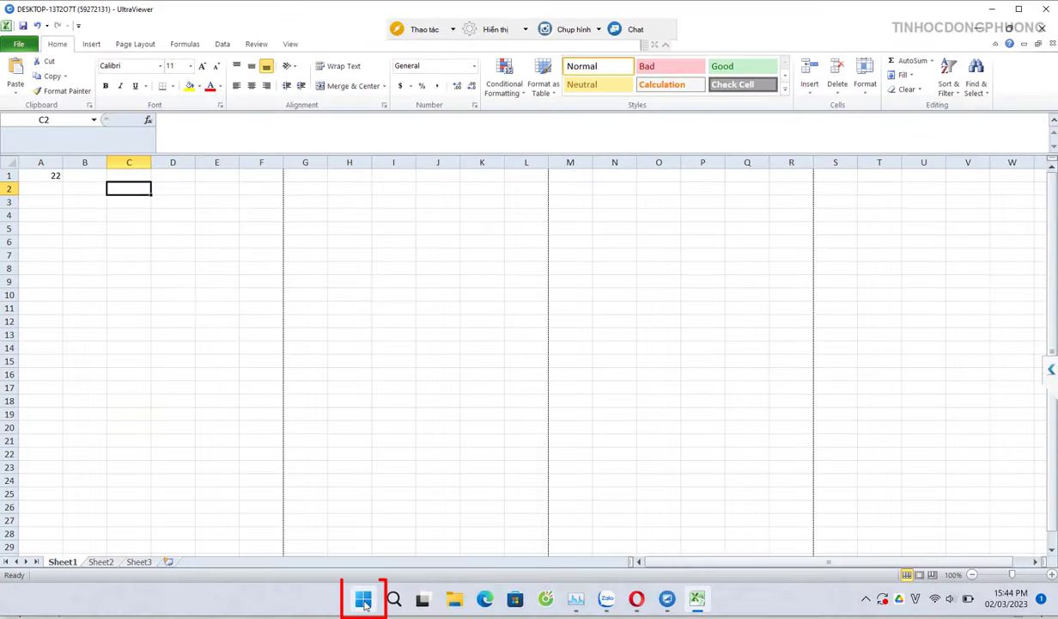
{"action": "left_click", "coordinate": [365, 600]}
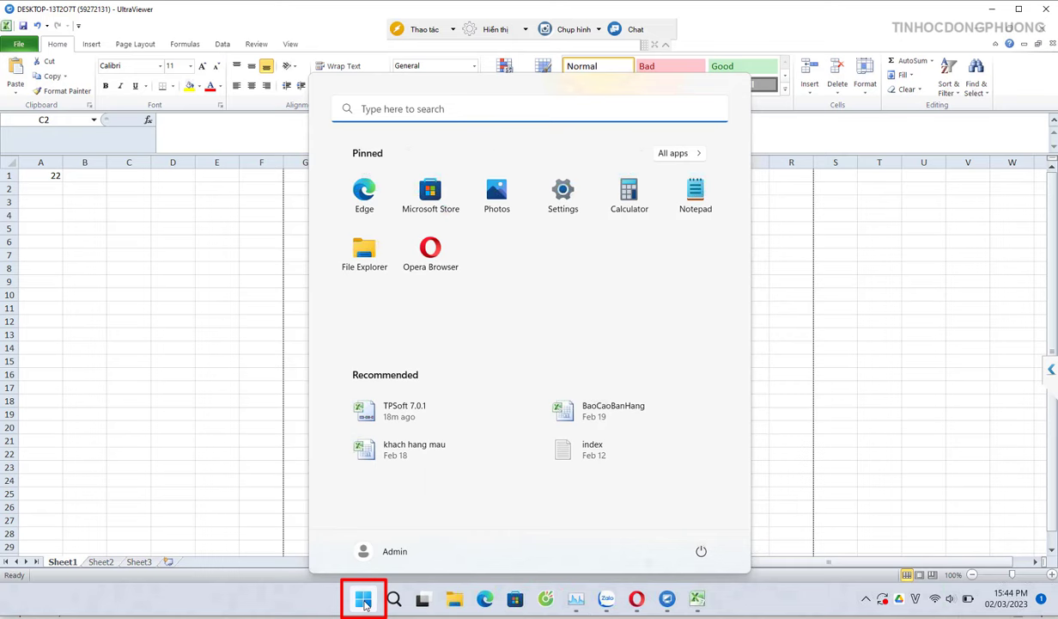
{"action": "left_click", "coordinate": [383, 108]}
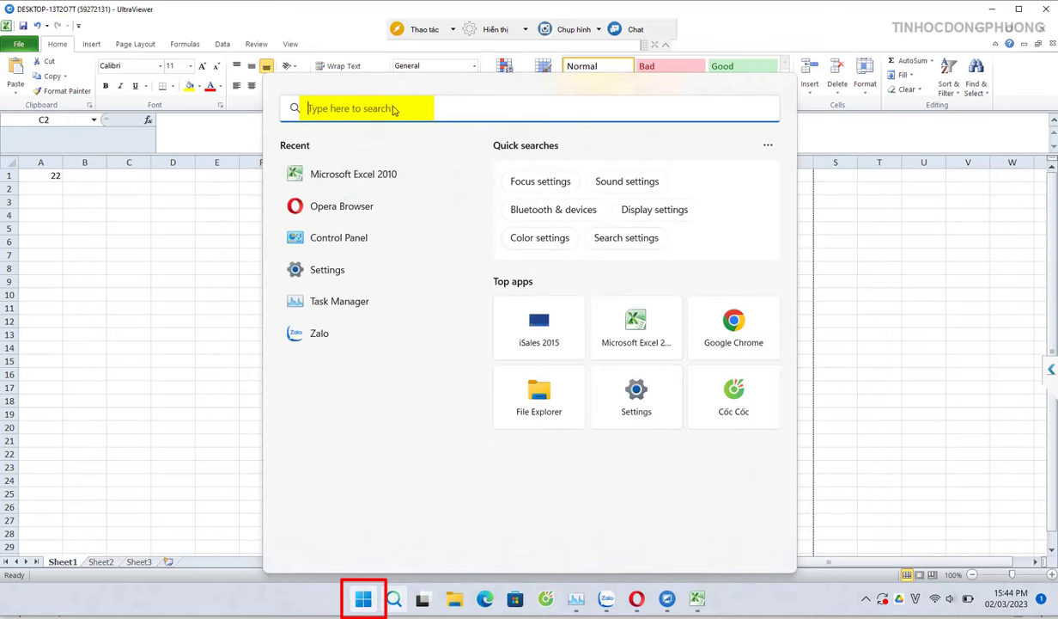
{"action": "type", "text": "control"}
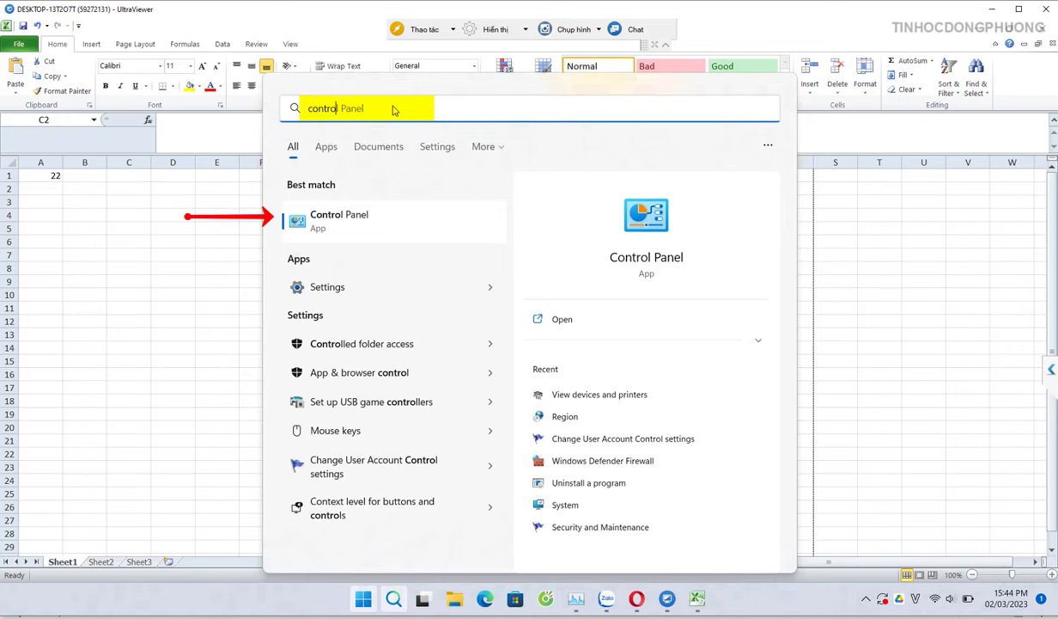
{"action": "left_click", "coordinate": [341, 227]}
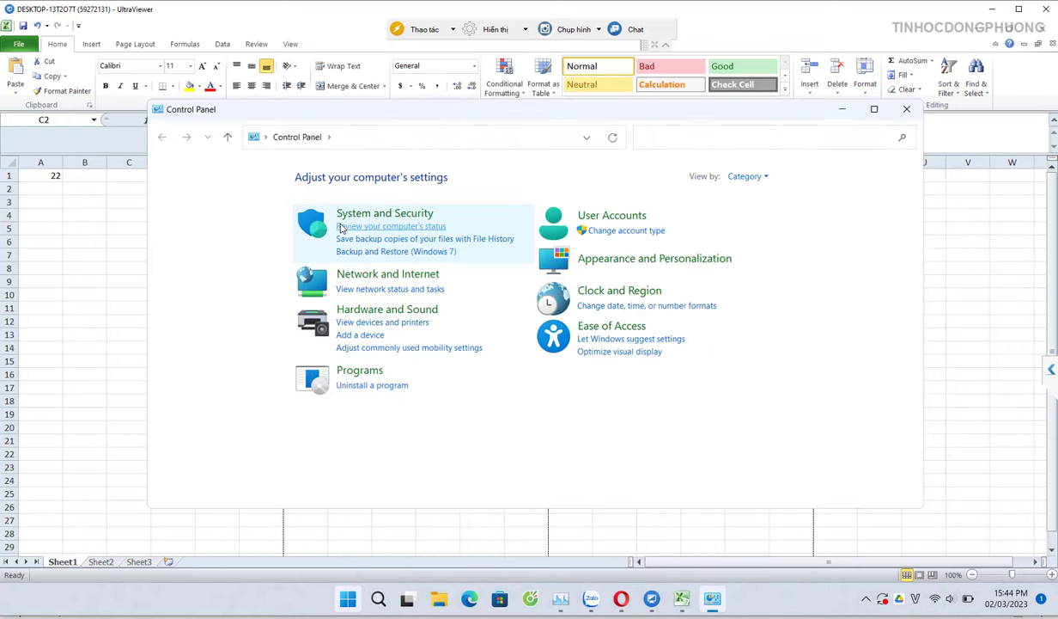
Maximize the Control Panel window and view all items as Large icons.
{"action": "left_click", "coordinate": [874, 110]}
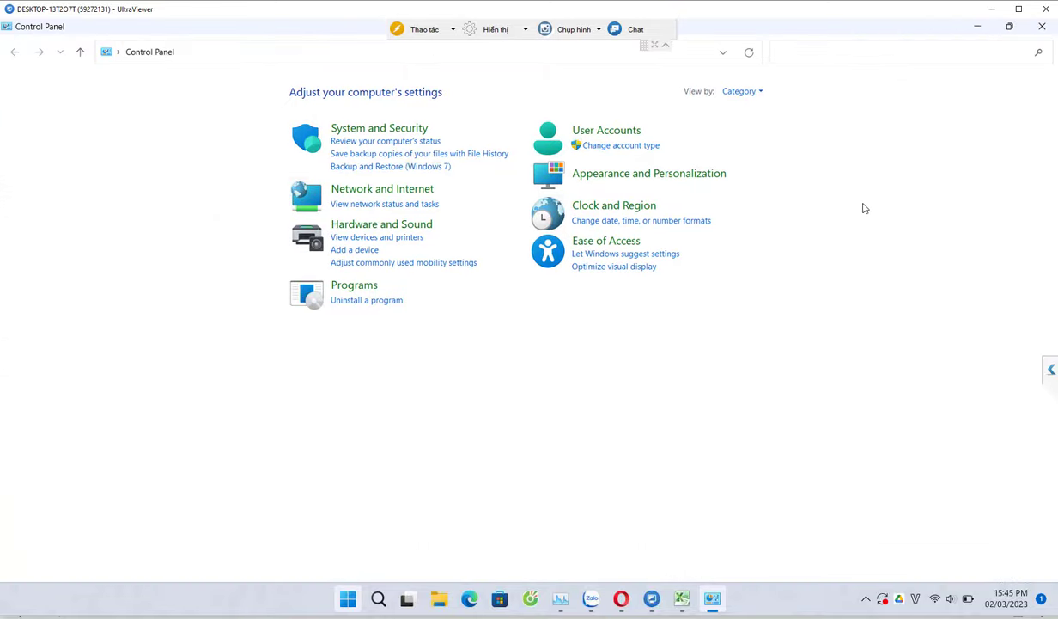
{"action": "left_click", "coordinate": [762, 92]}
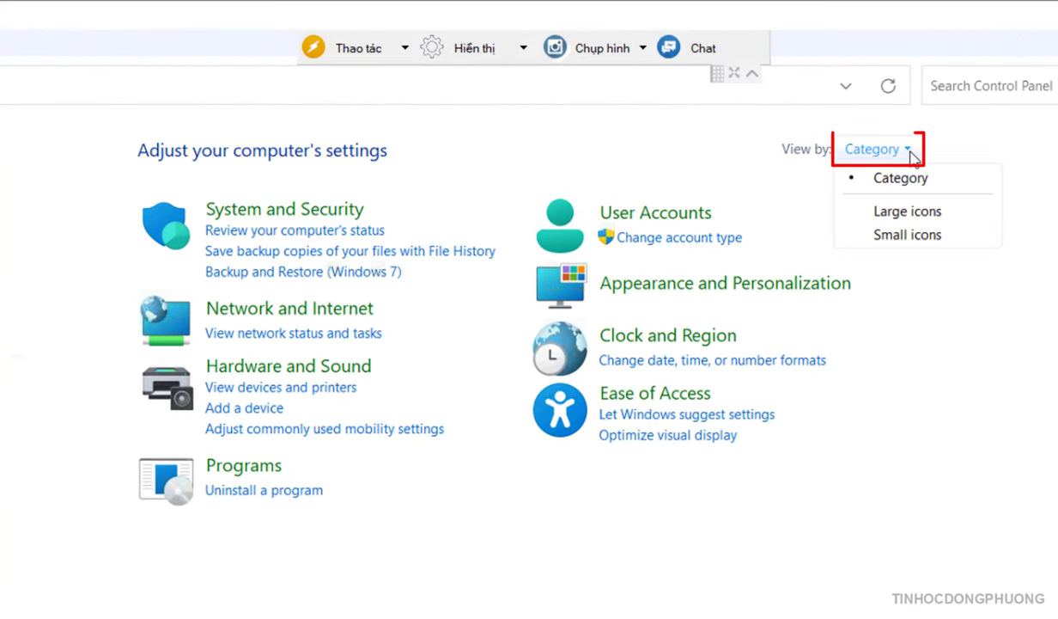
{"action": "left_click", "coordinate": [928, 220]}
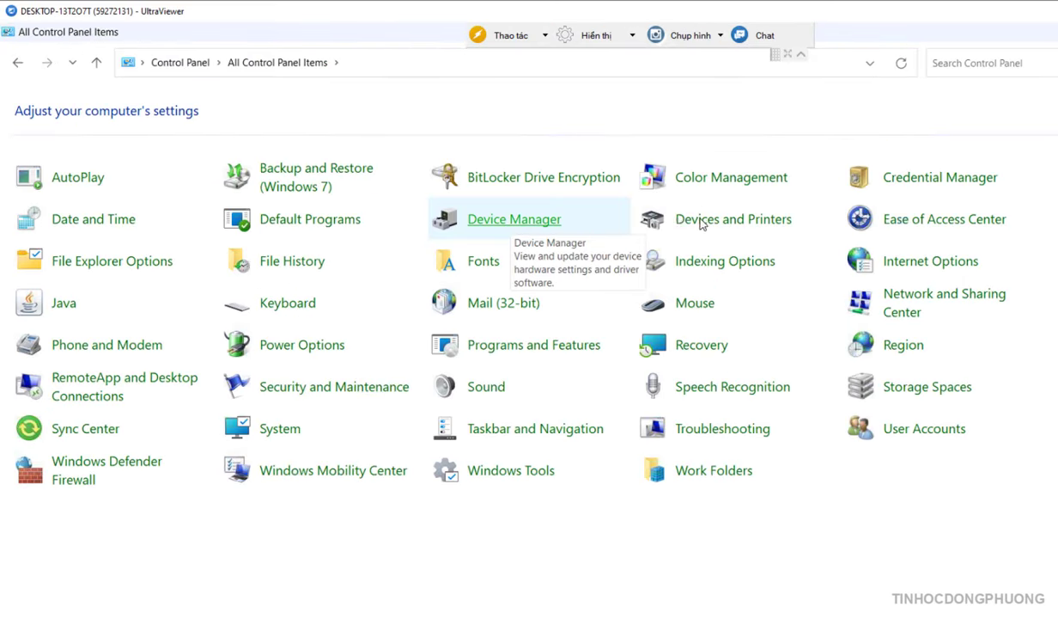
Go through device settings to Printers & scanners, where Canon LBP2900 shows a Driver error.
{"action": "left_click", "coordinate": [750, 221]}
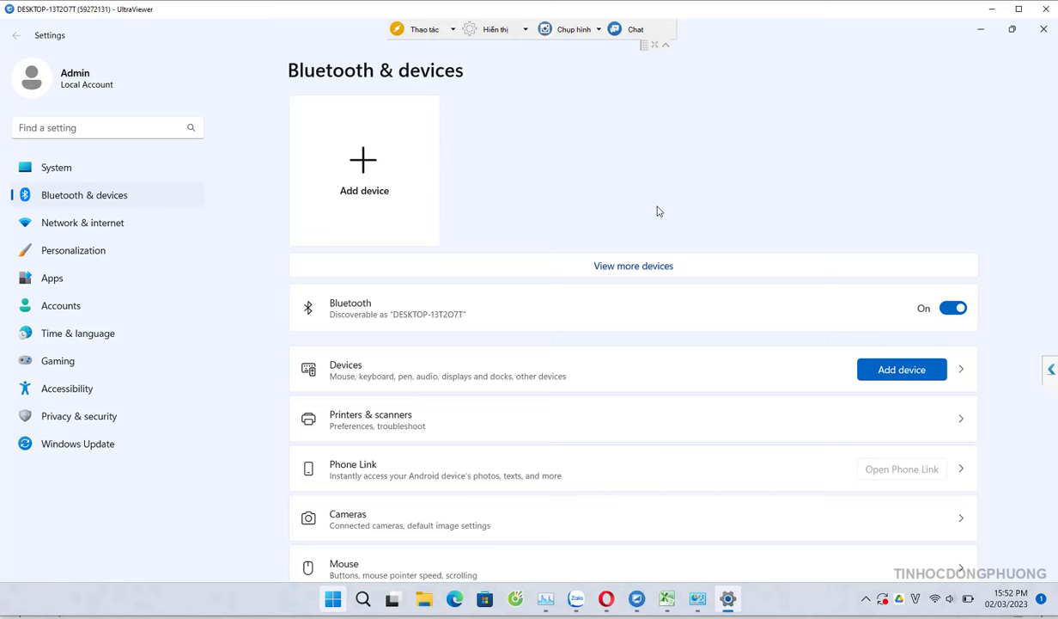
{"action": "left_click", "coordinate": [665, 48]}
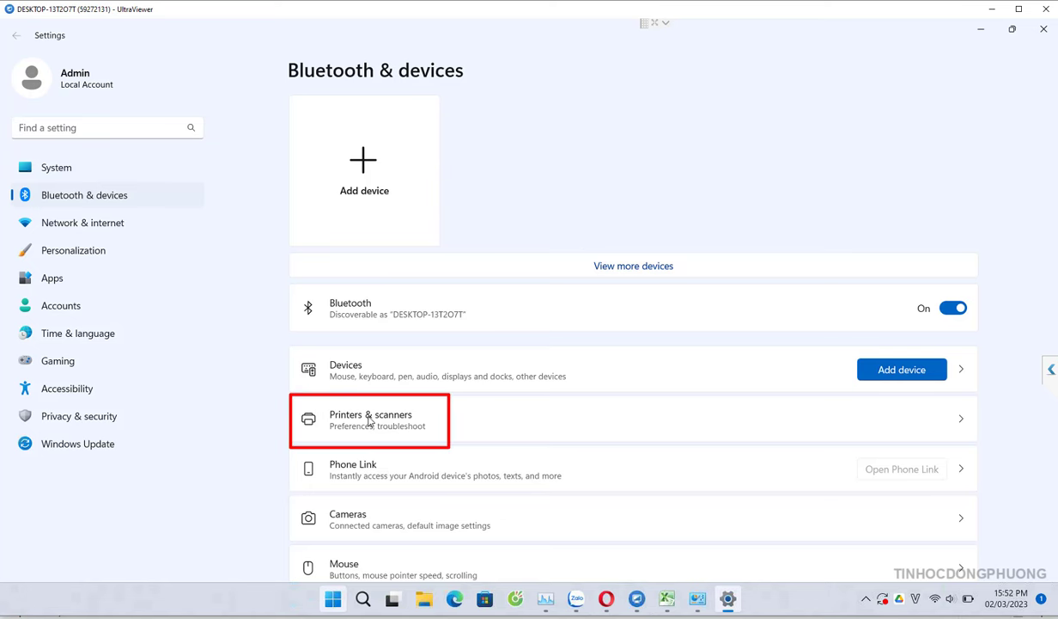
{"action": "left_click", "coordinate": [964, 421]}
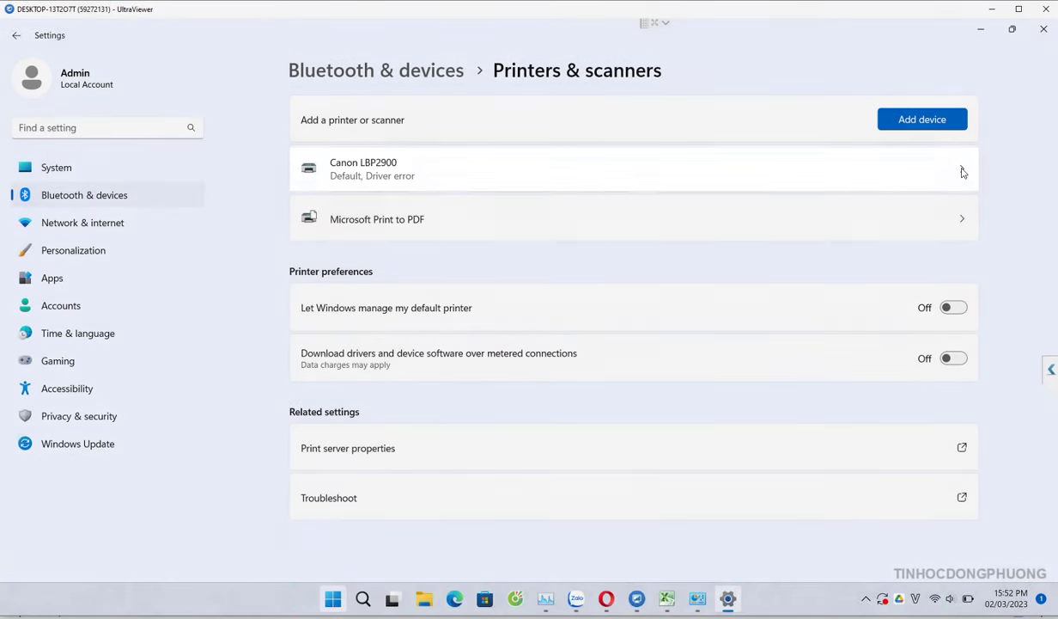
From the Canon LBP2900 settings page, open 'More devices and printers settings'.
{"action": "left_click", "coordinate": [961, 171]}
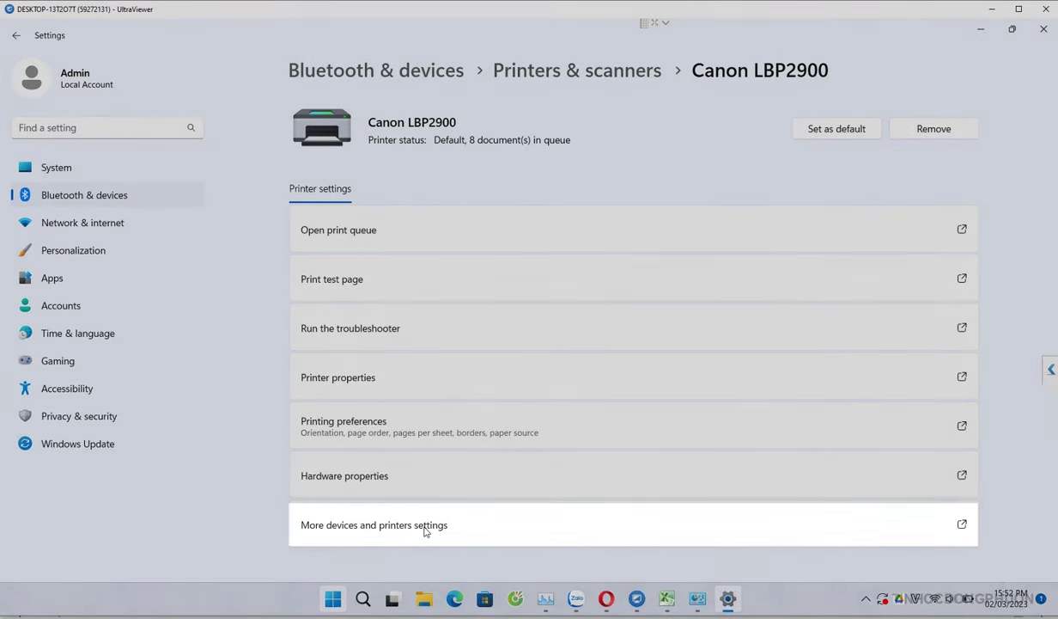
{"action": "left_click", "coordinate": [425, 528]}
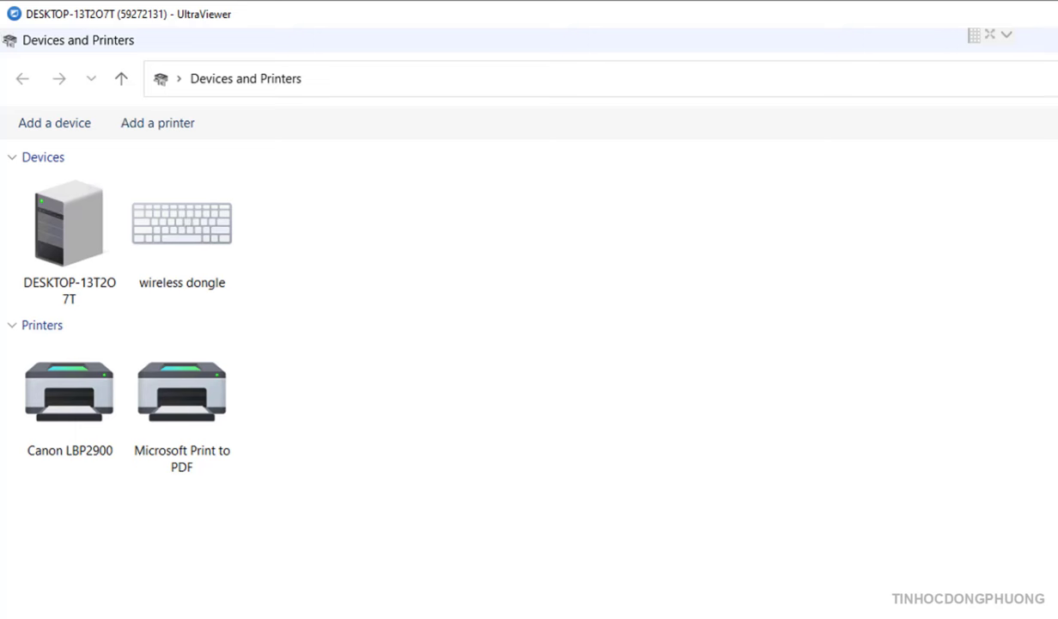
Choose 'See what's printing' on the Canon LBP2900 to view its 8 spooling jobs.
{"action": "left_click", "coordinate": [81, 397]}
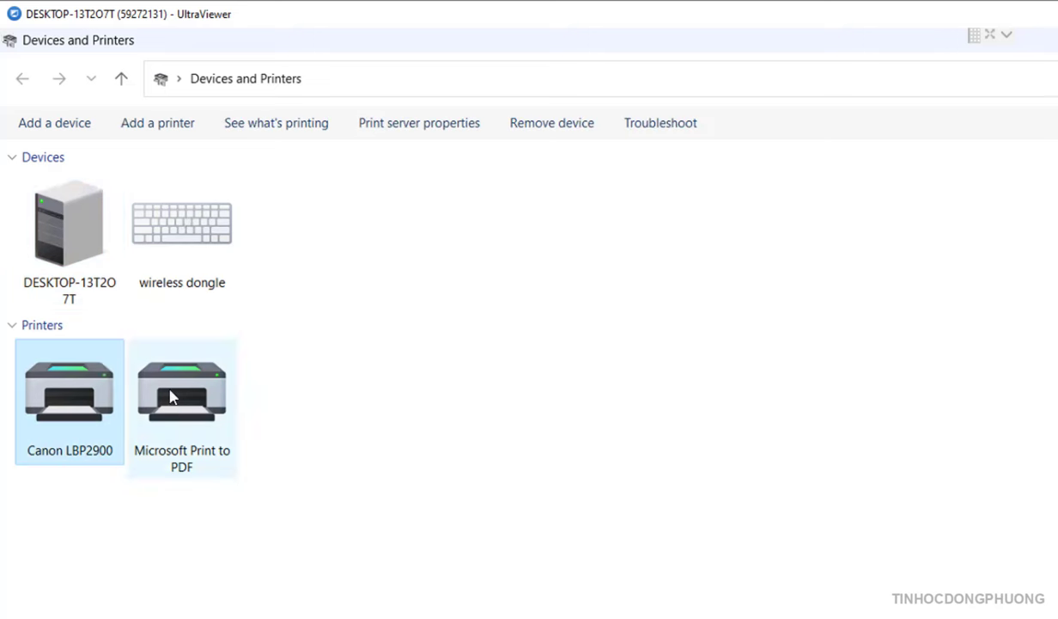
{"action": "right_click", "coordinate": [55, 379]}
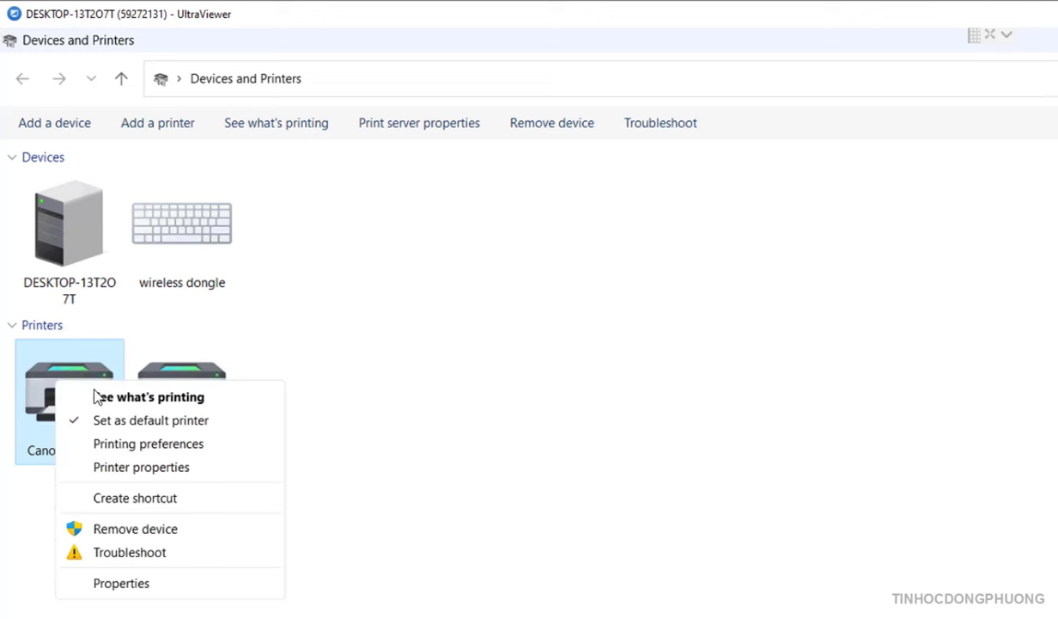
{"action": "key", "text": "Escape"}
{"action": "right_click", "coordinate": [75, 388]}
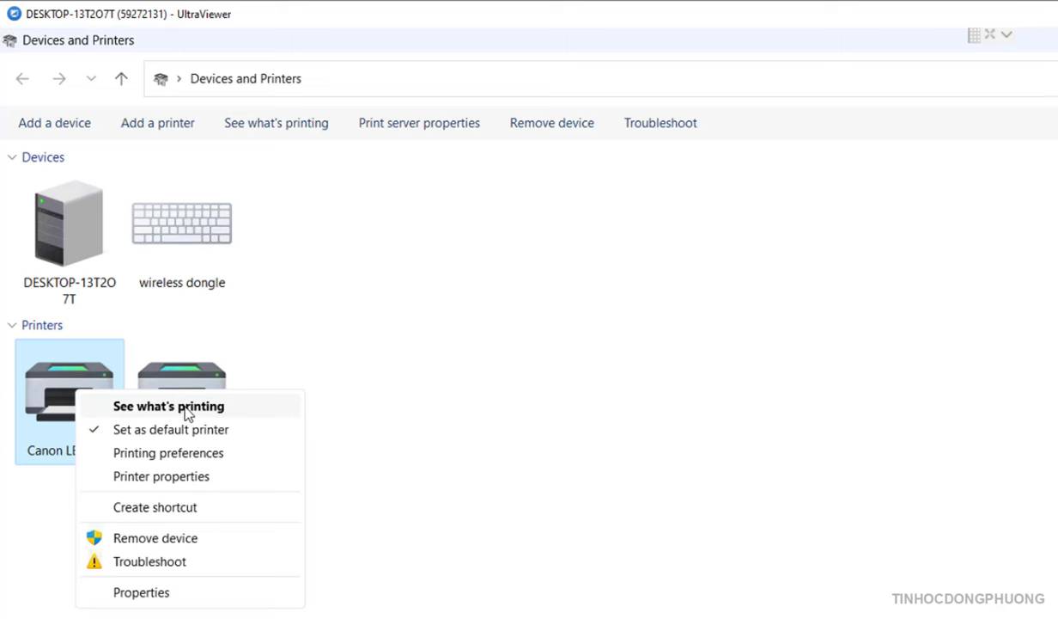
{"action": "left_click", "coordinate": [265, 409]}
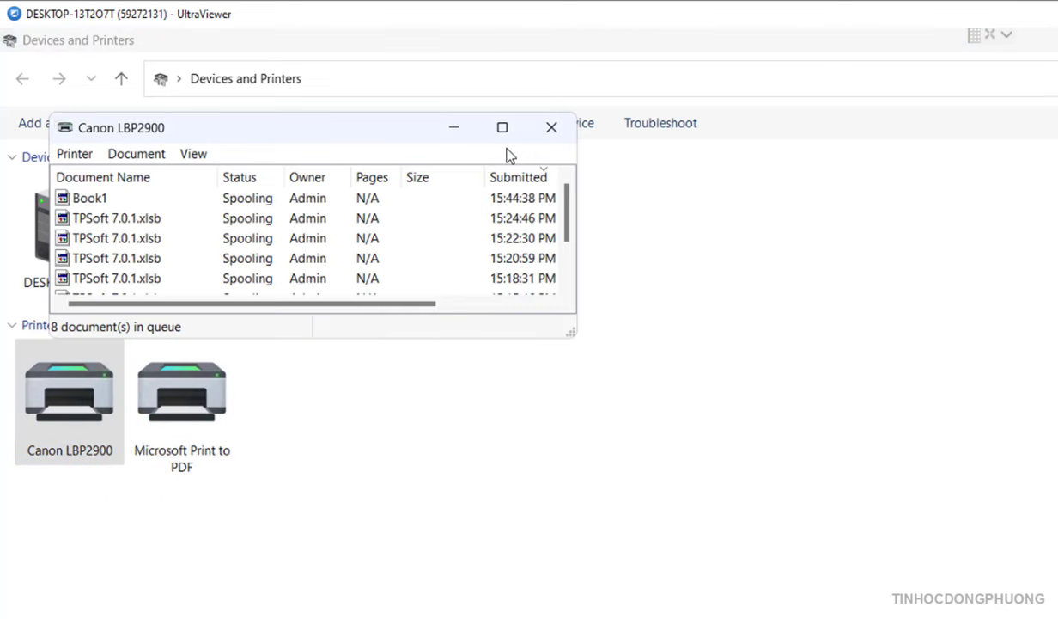
Maximize the queue window, select all 8 jobs, and cancel them so each shows Deleting.
{"action": "left_click", "coordinate": [503, 127]}
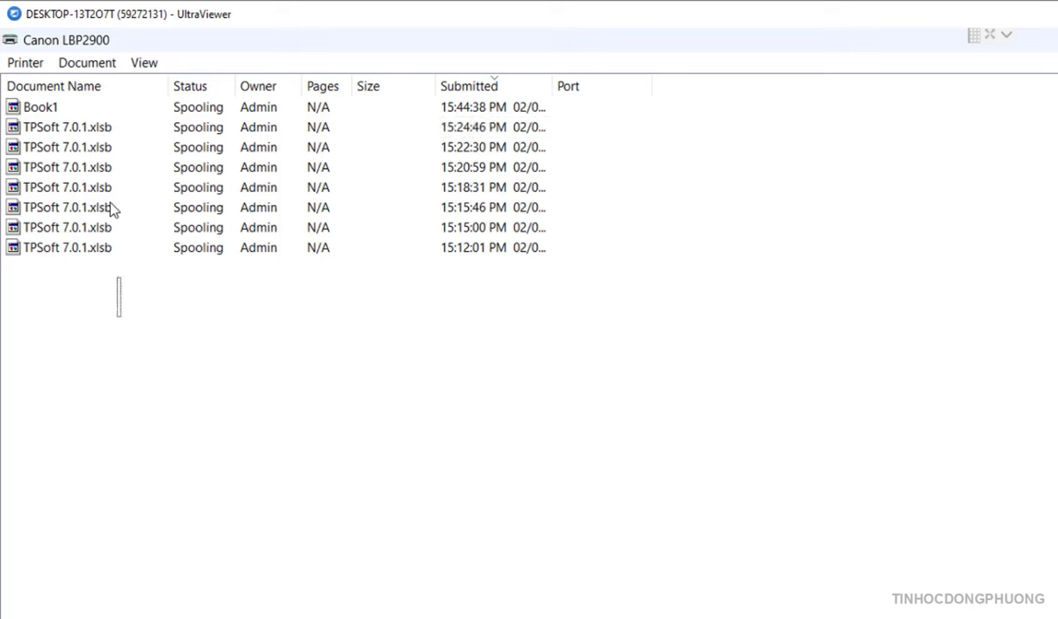
{"action": "left_click_drag", "start_coordinate": [107, 165], "coordinate": [26, 129]}
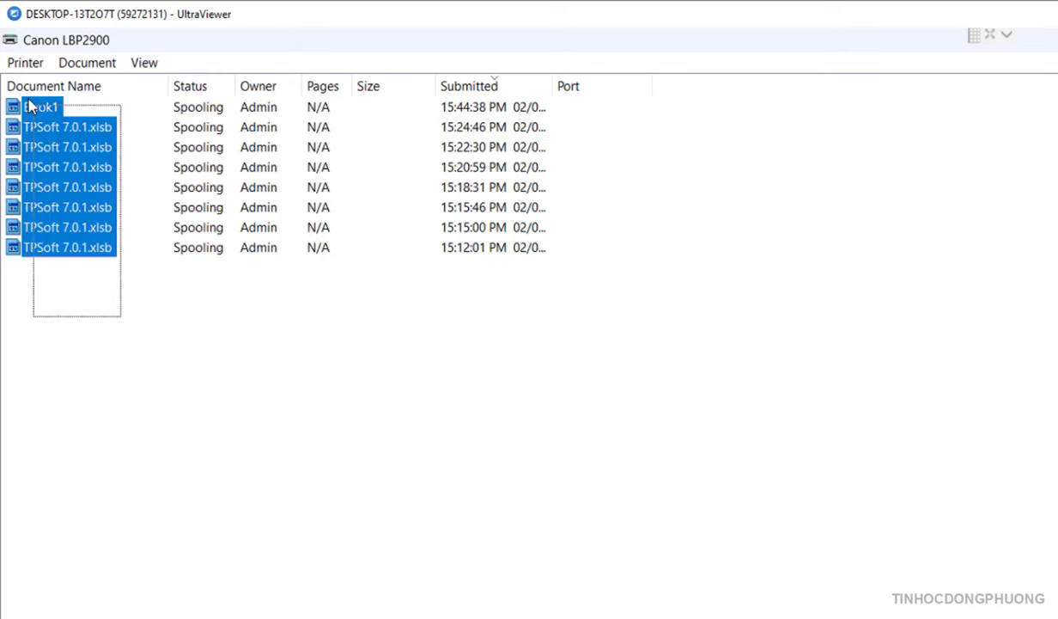
{"action": "right_click", "coordinate": [51, 140]}
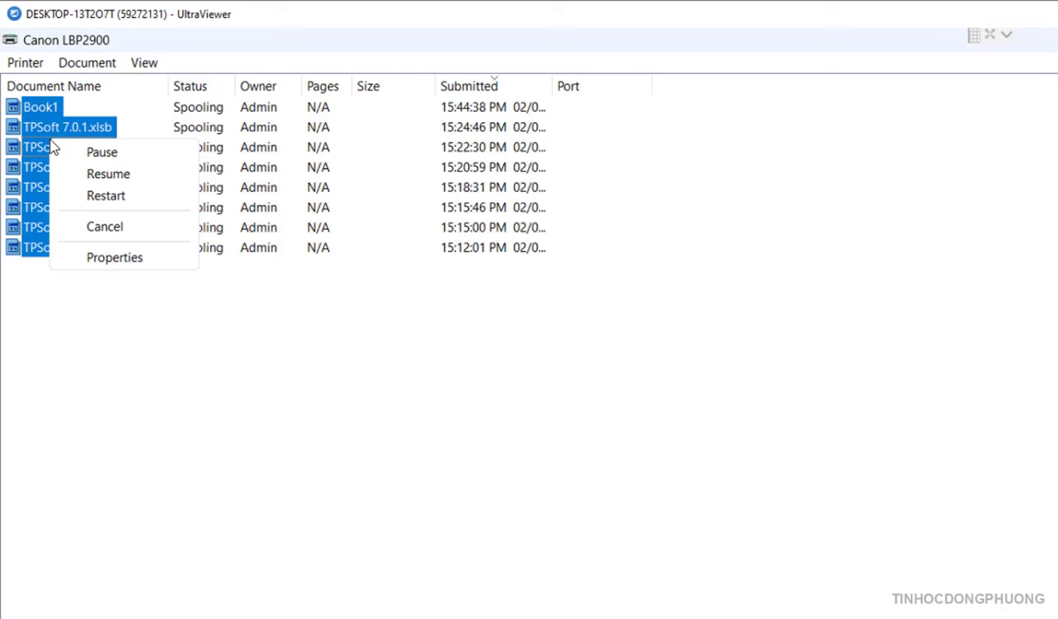
{"action": "left_click", "coordinate": [105, 227]}
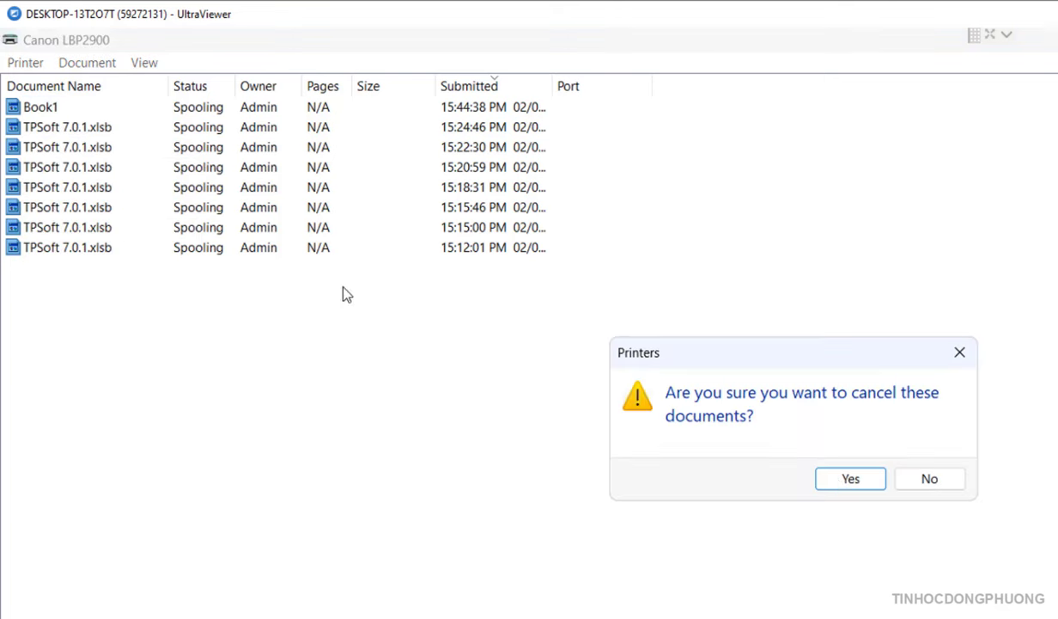
{"action": "left_click", "coordinate": [842, 483]}
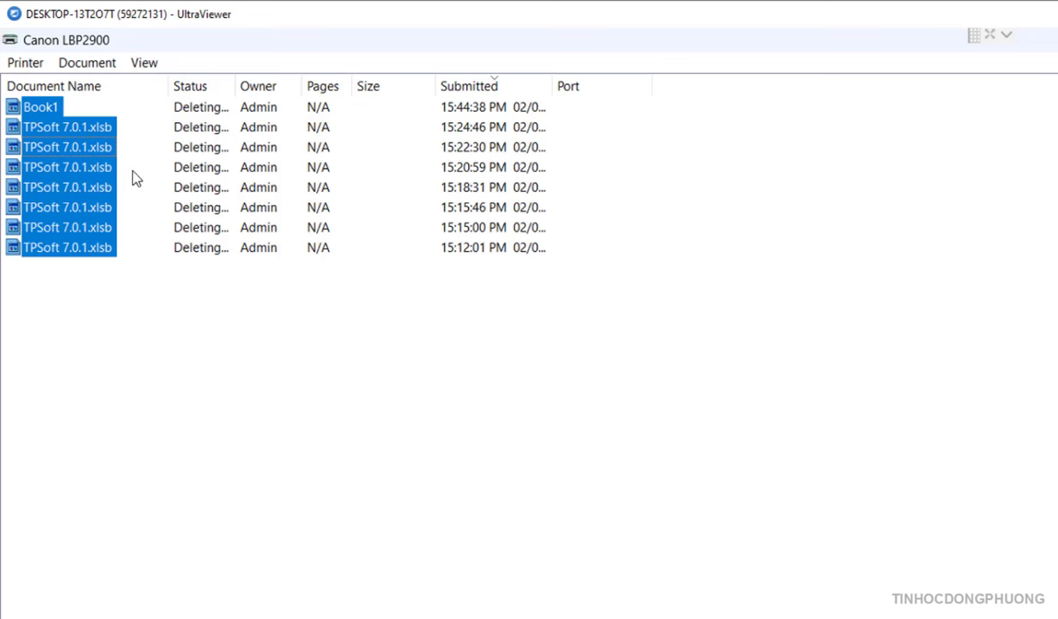
{"action": "right_click", "coordinate": [78, 179]}
{"action": "left_click", "coordinate": [527, 427]}
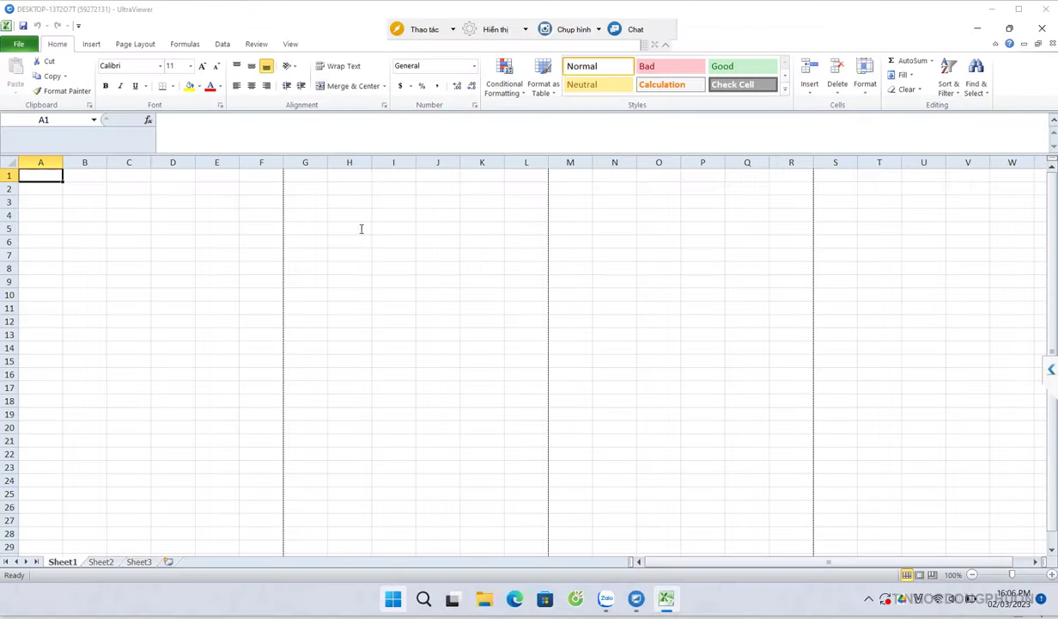
{"action": "left_click", "coordinate": [409, 249]}
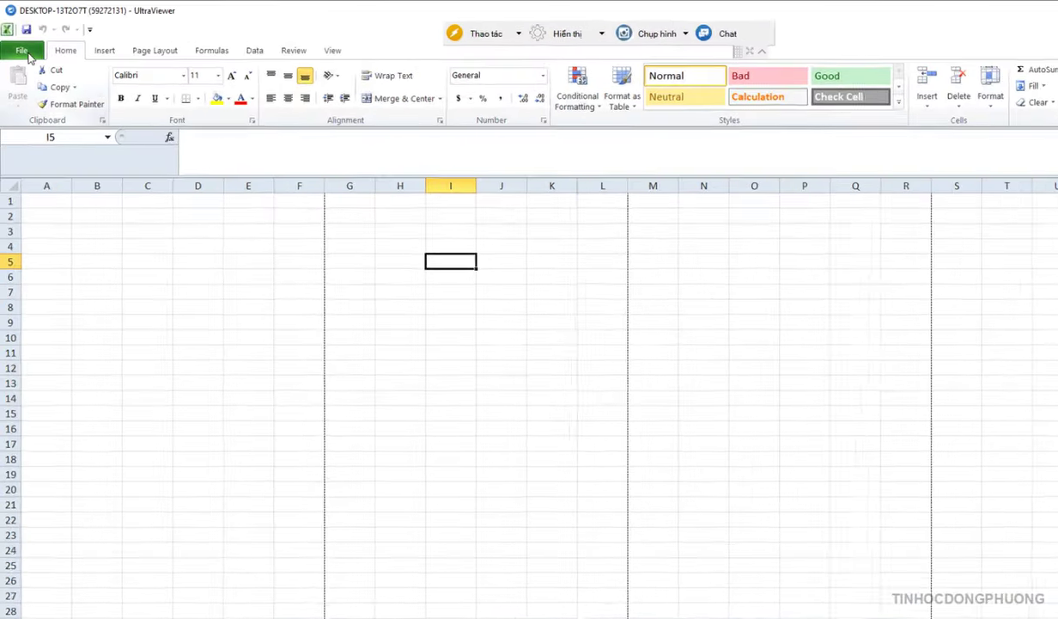
Confirm on the Print page that Canon LBP2900 now shows Ready.
{"action": "left_click", "coordinate": [19, 44]}
{"action": "left_click", "coordinate": [48, 270]}
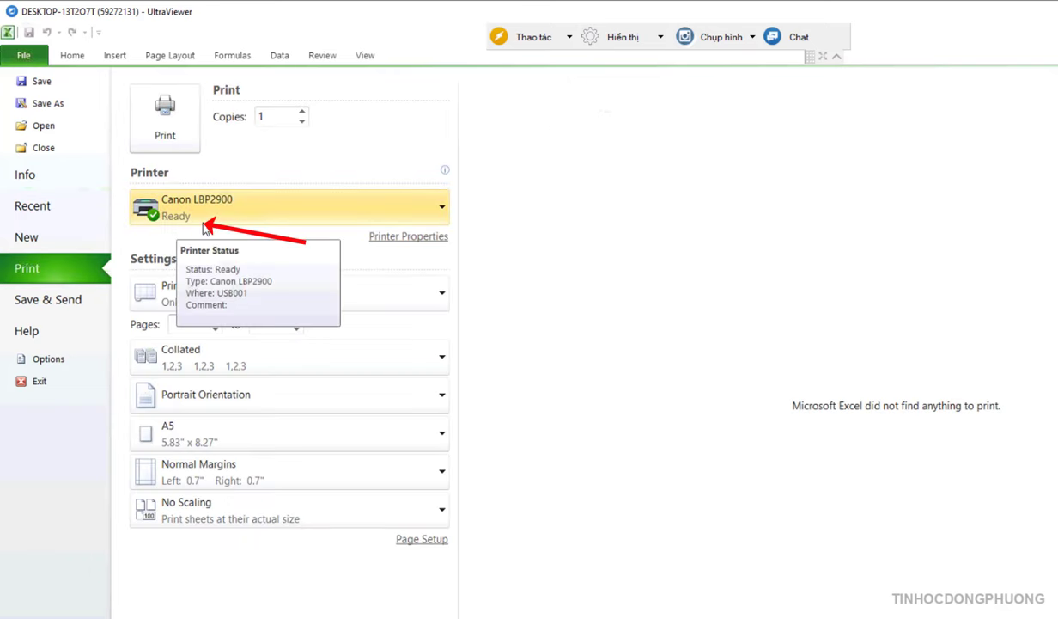
{"action": "left_click", "coordinate": [70, 56]}
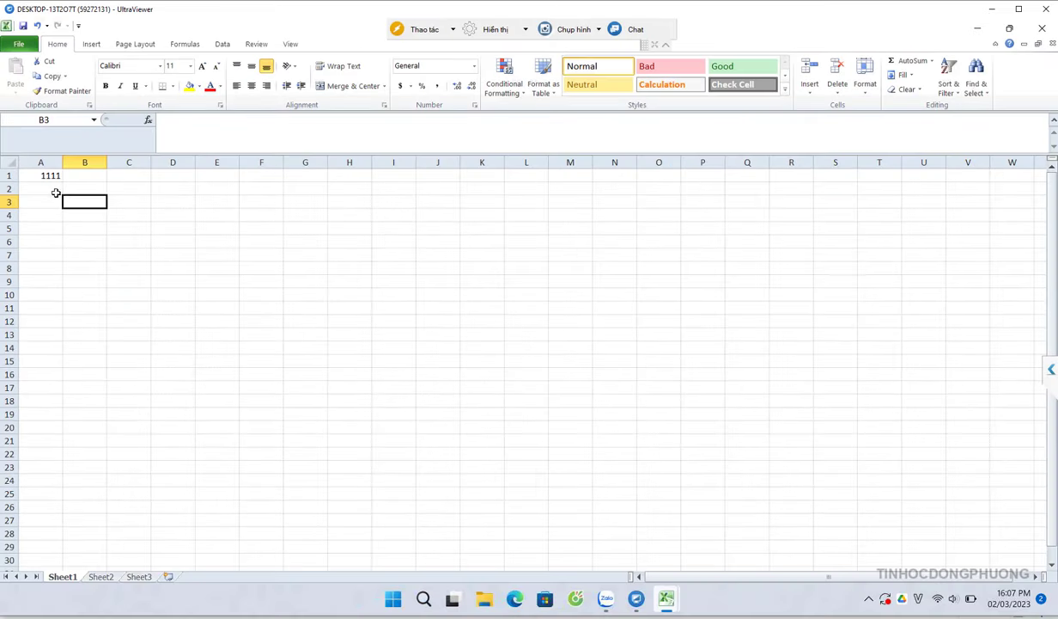
Type 'sdfdsdf' in cell A2 and print the test sheet to the Canon LBP2900.
{"action": "left_click", "coordinate": [52, 190]}
{"action": "type", "text": "sdfdsdf"}
{"action": "left_click", "coordinate": [84, 254]}
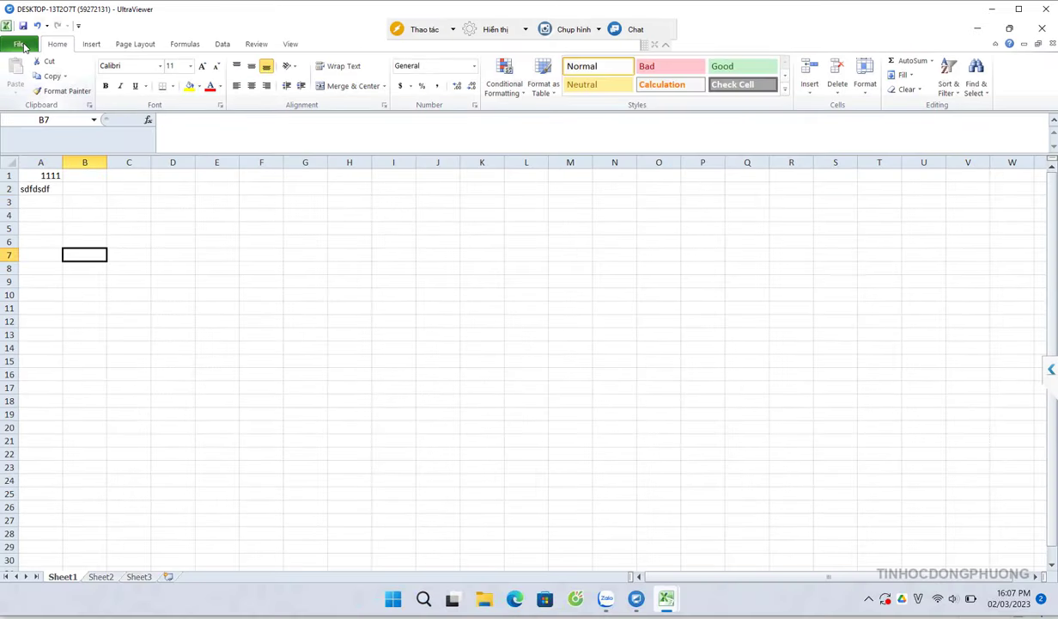
{"action": "left_click", "coordinate": [18, 43]}
{"action": "left_click", "coordinate": [37, 196]}
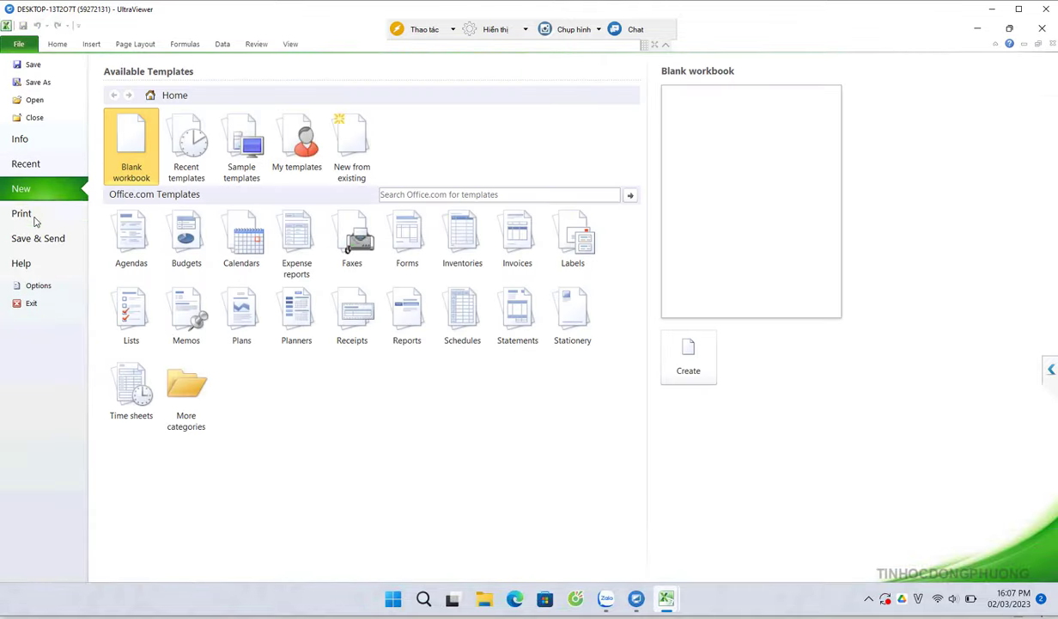
{"action": "left_click", "coordinate": [33, 215]}
{"action": "left_click", "coordinate": [138, 102]}
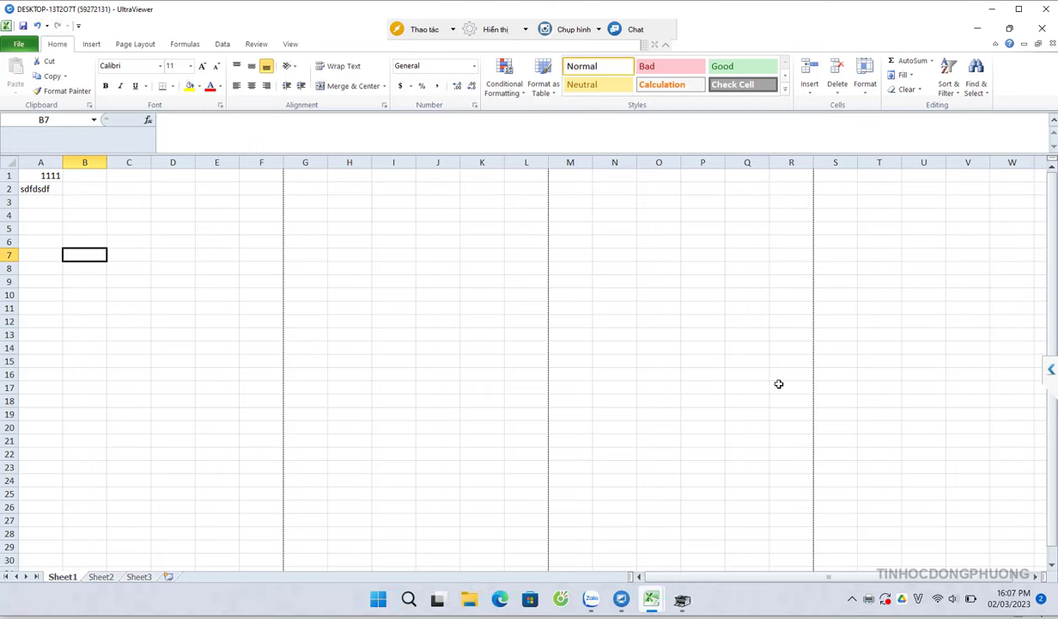
Close the test workbook with Don't Save.
{"action": "left_click", "coordinate": [393, 267]}
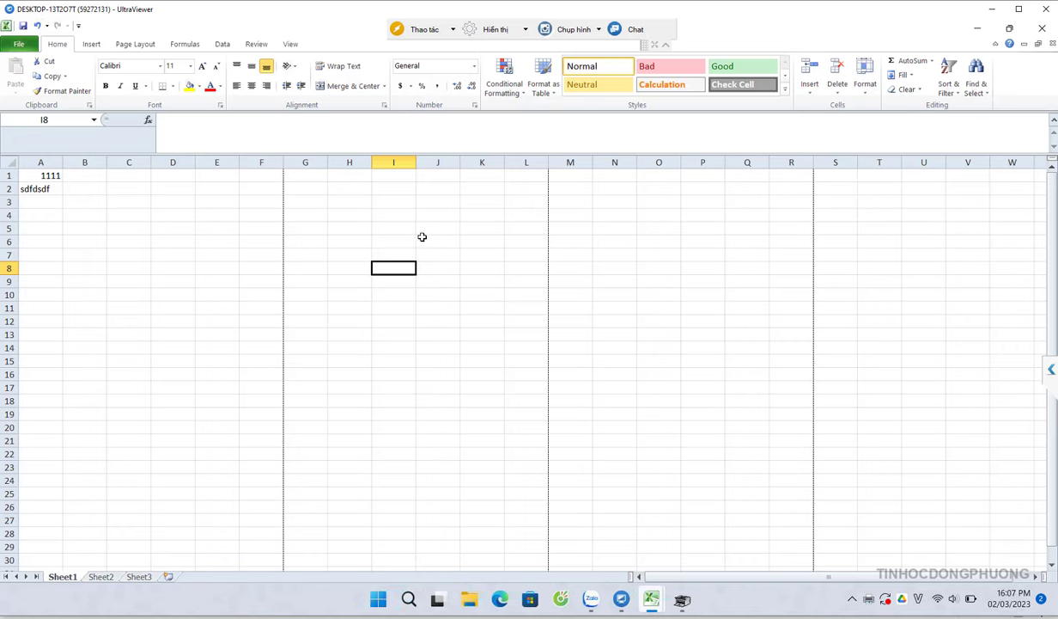
{"action": "left_click", "coordinate": [1042, 29]}
{"action": "left_click", "coordinate": [533, 325]}
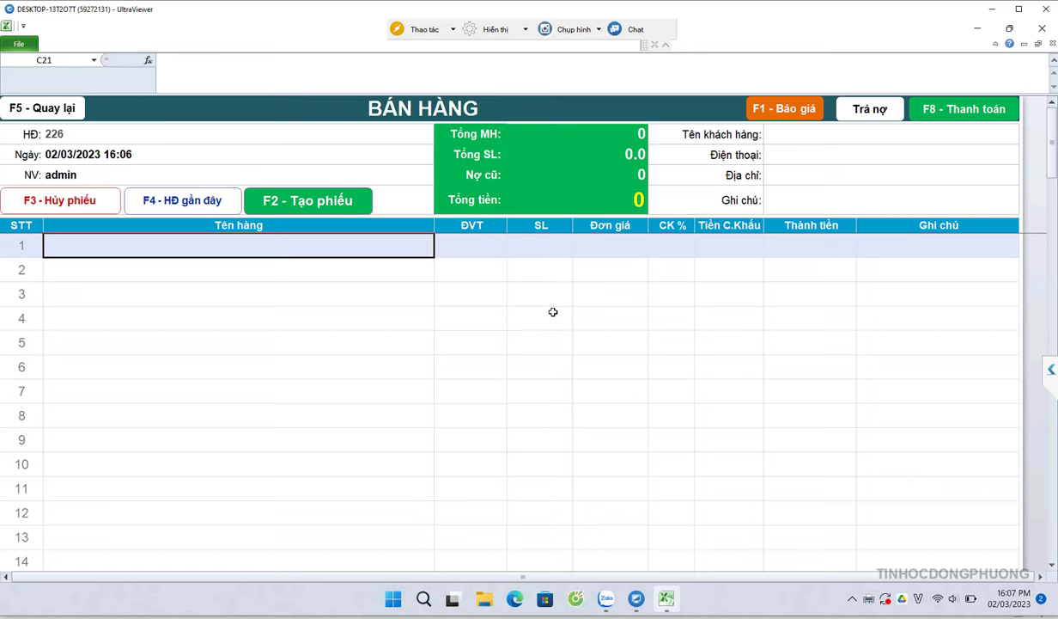
Return to the TPSoft main menu, run 'XÓA LỆNH IN LỖI', then open print preview with Ctrl+P.
{"action": "left_click", "coordinate": [67, 110]}
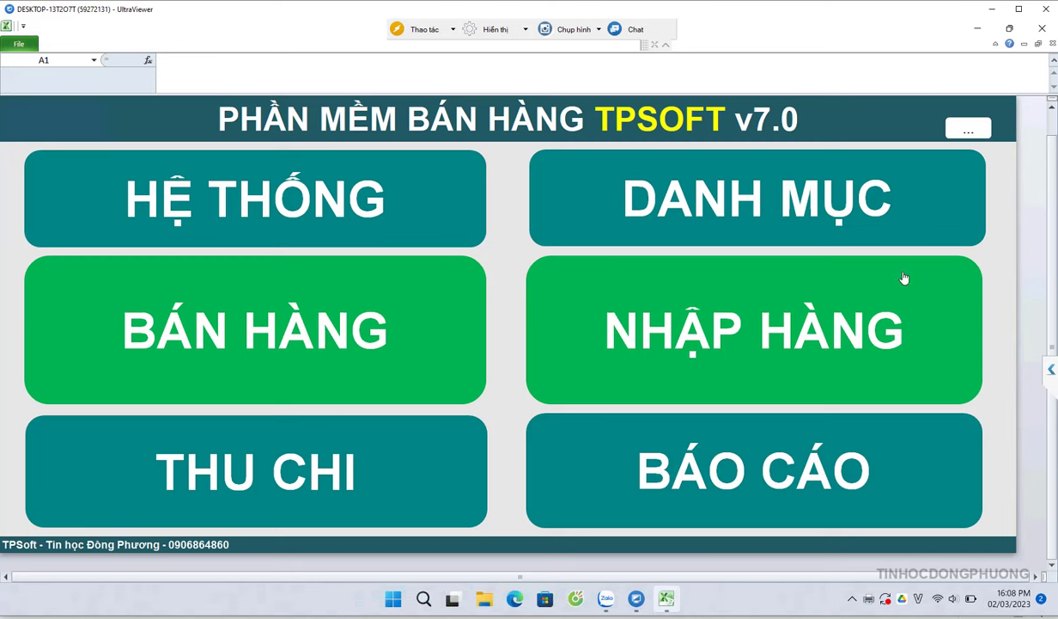
{"action": "left_click", "coordinate": [974, 129]}
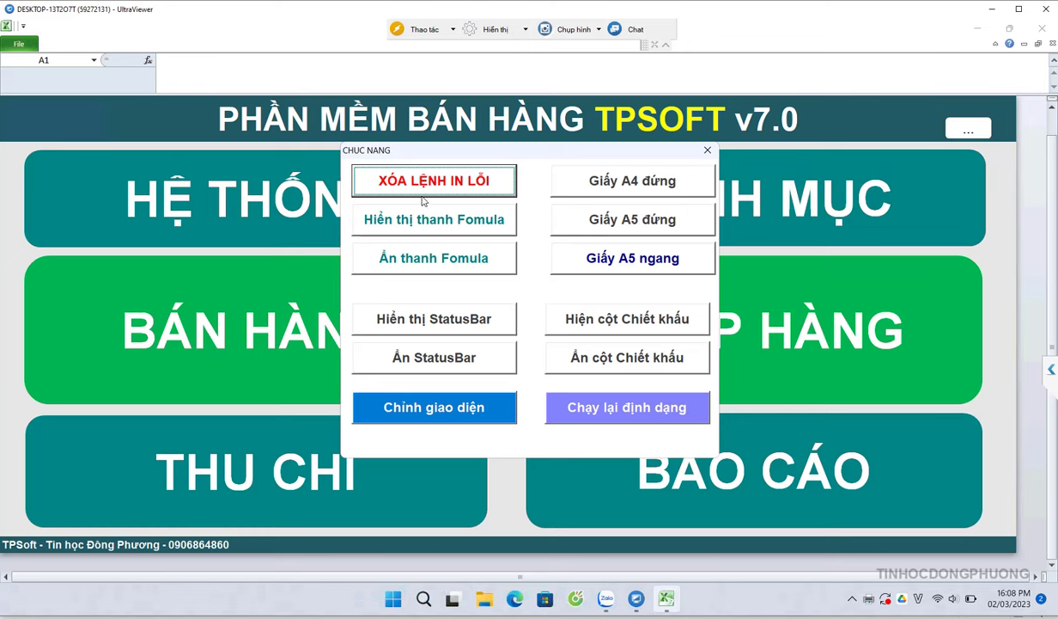
{"action": "left_click", "coordinate": [708, 149]}
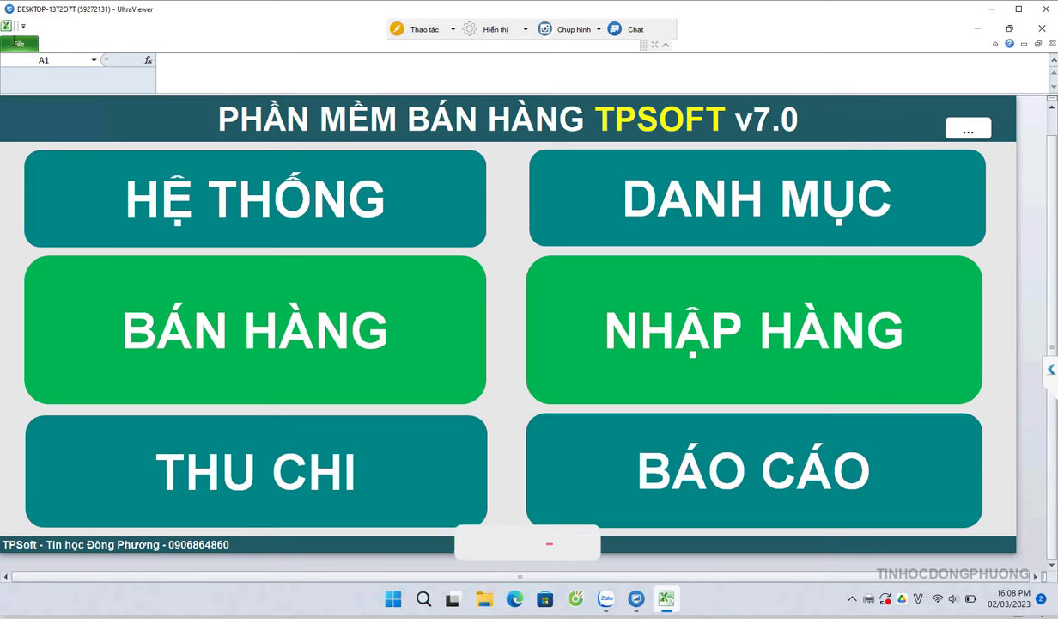
{"action": "key", "text": "ctrl+p"}
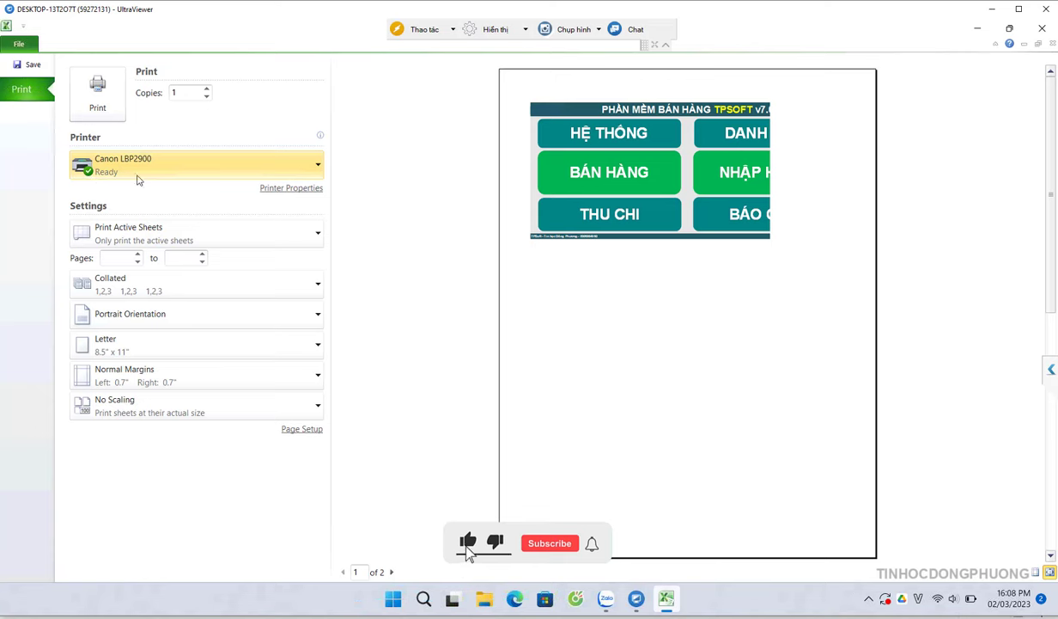